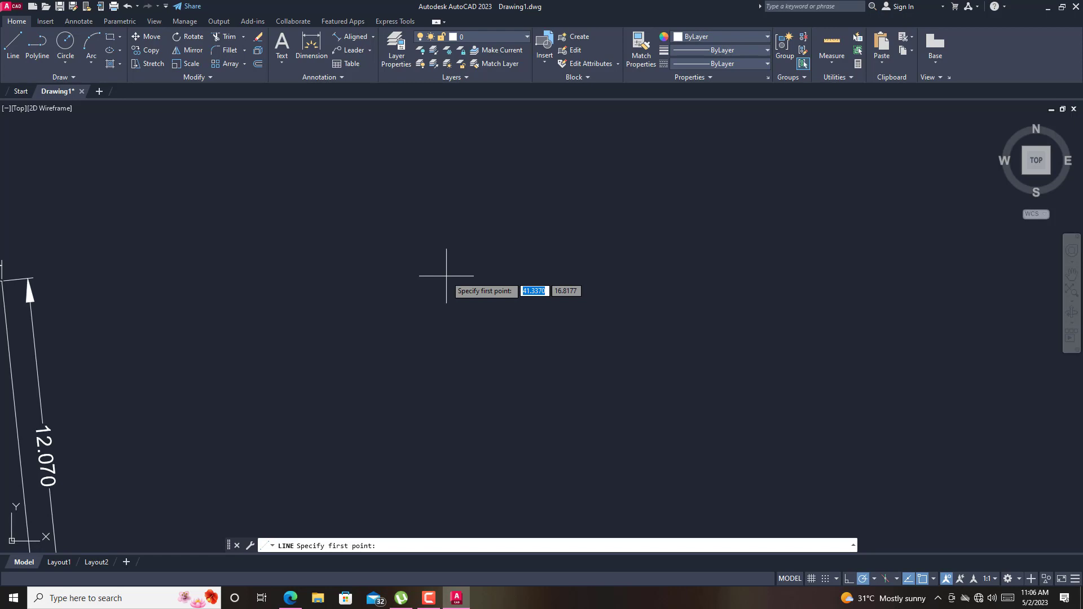
- Draw a vertical line 7.846 long downward in the empty area beside the dimensioned plot
{"action": "left_click", "coordinate": [554, 254]}
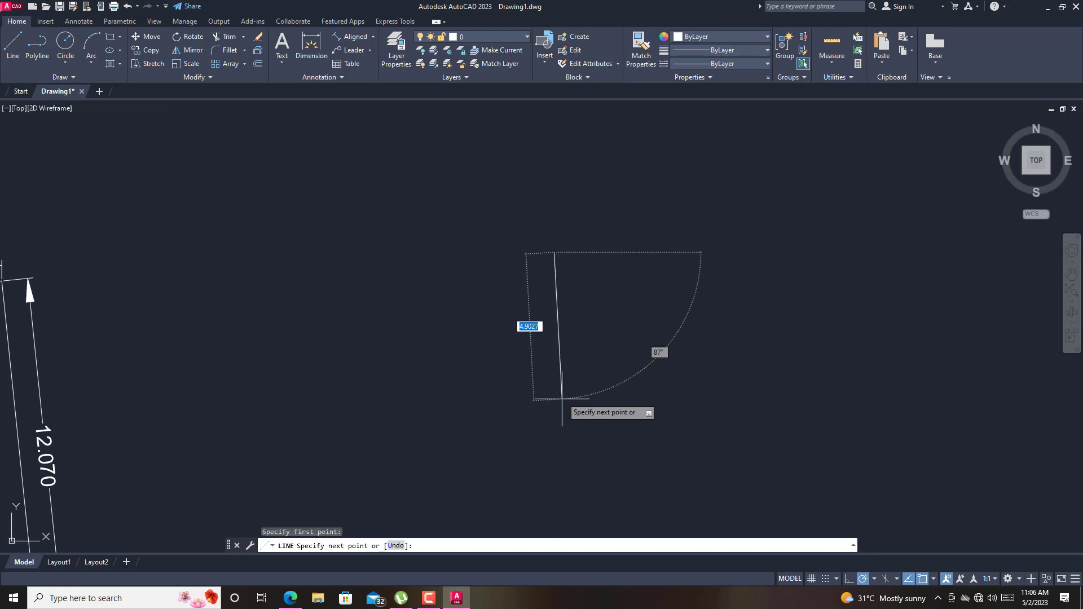
{"action": "type", "text": "7.84"}
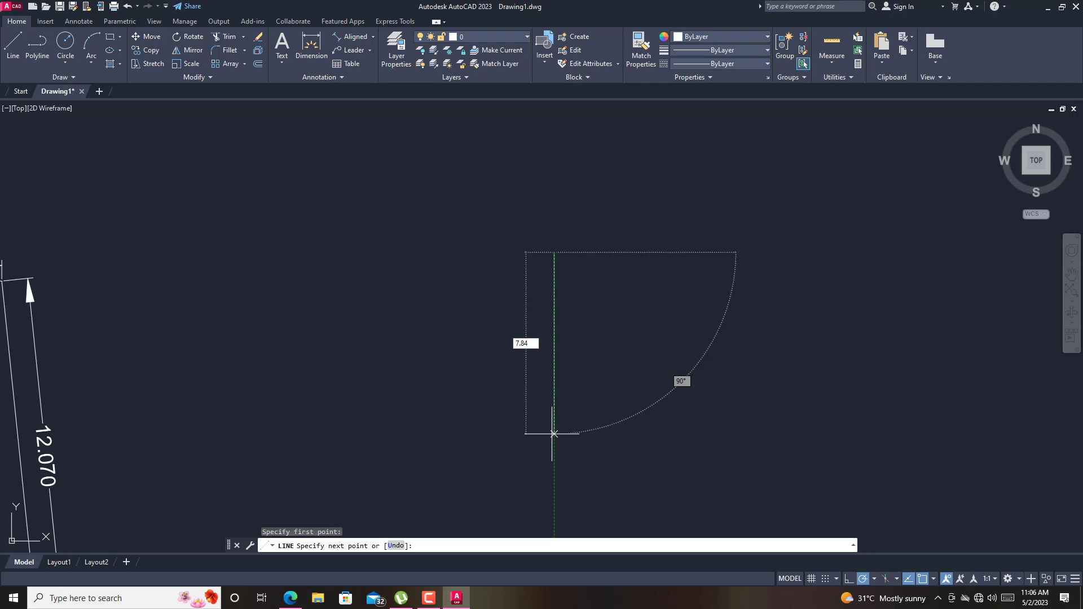
{"action": "type", "text": "6"}
{"action": "key", "text": "Return"}
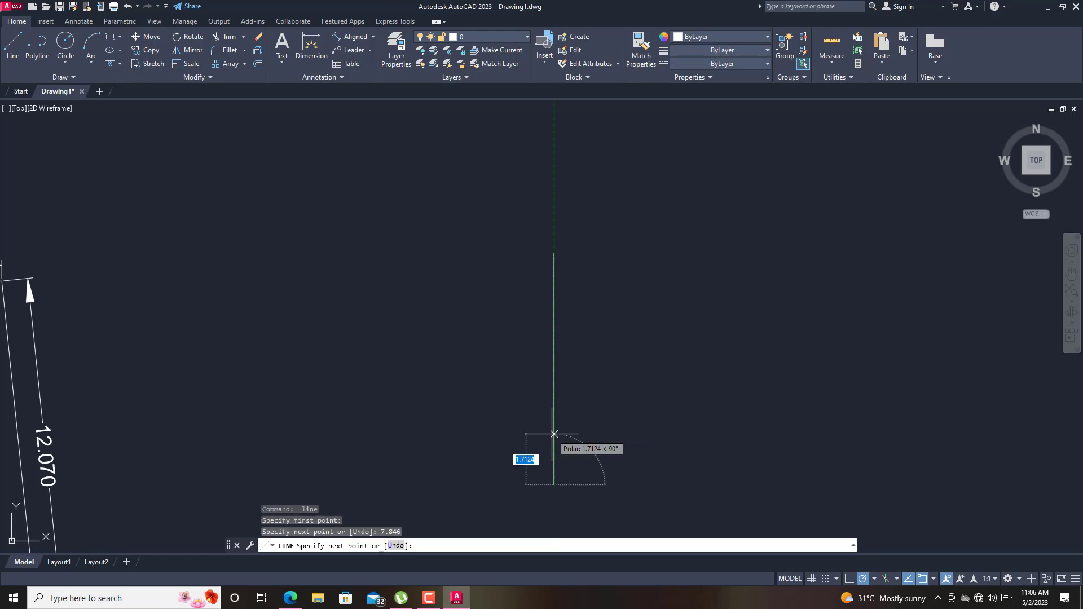
- Continue the outline 3.319 to the left and add a freehand vertical line upward from that corner, ending above the first line
{"action": "scroll", "coordinate": [430, 384], "scroll_direction": "down", "scroll_amount": 2}
{"action": "scroll", "coordinate": [430, 384], "scroll_direction": "down", "scroll_amount": 2}
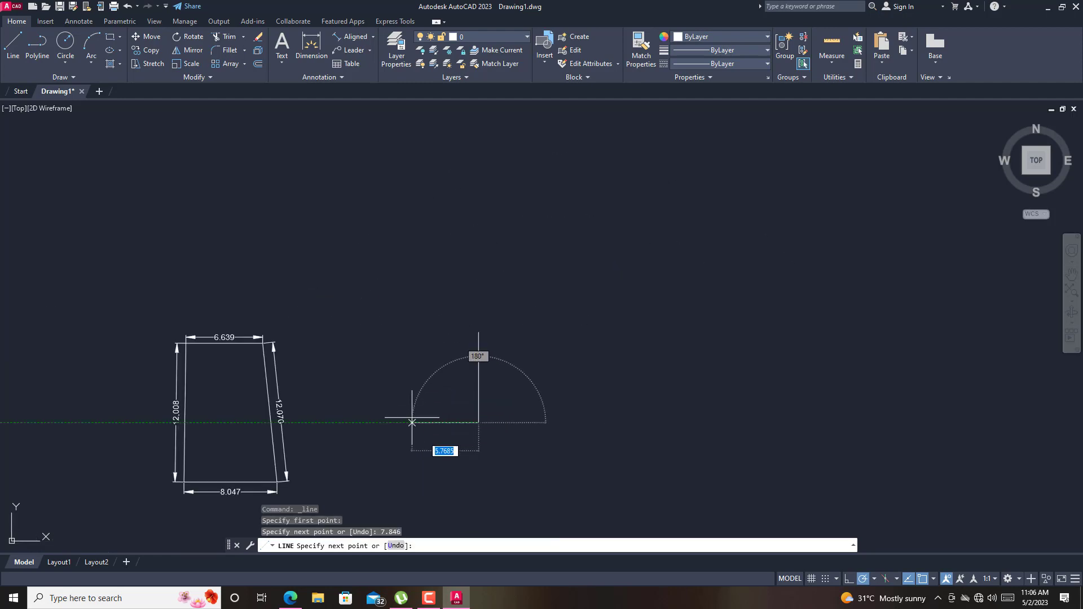
{"action": "scroll", "coordinate": [407, 423], "scroll_direction": "up", "scroll_amount": 2}
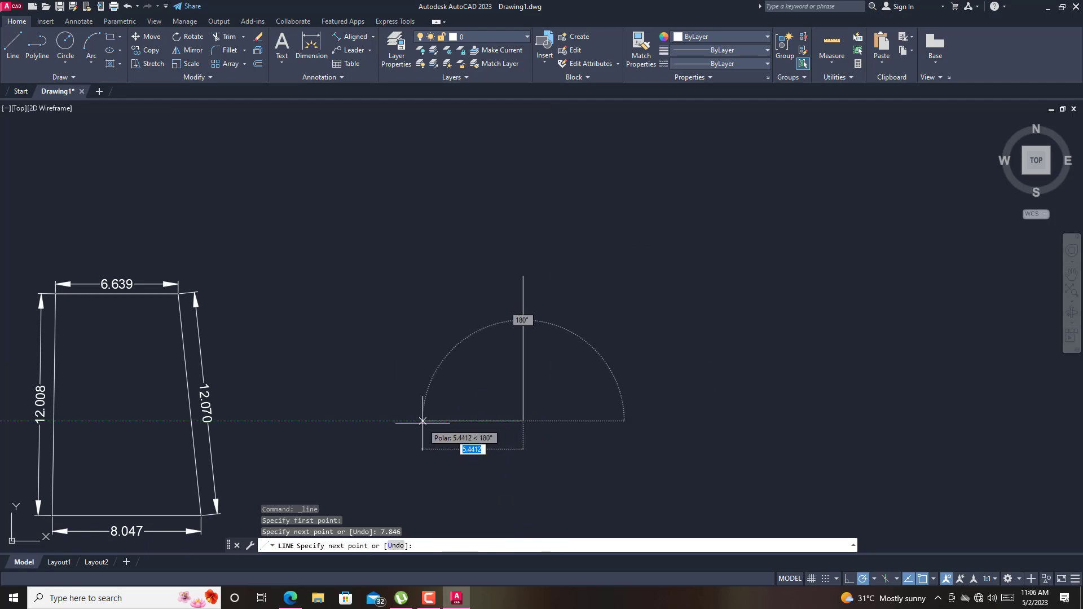
{"action": "type", "text": "3.319"}
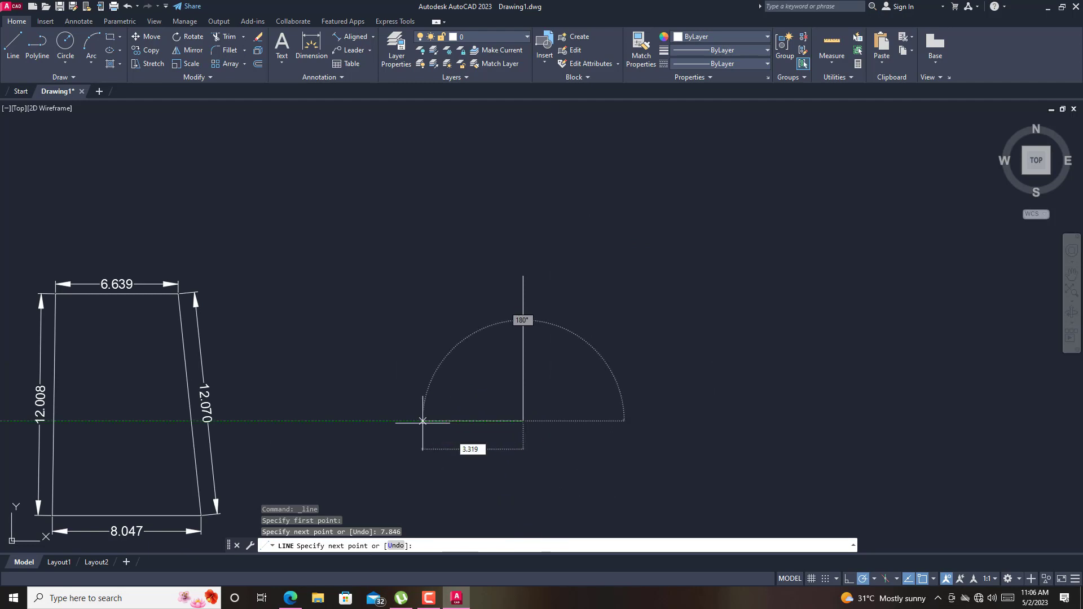
{"action": "key", "text": "Return"}
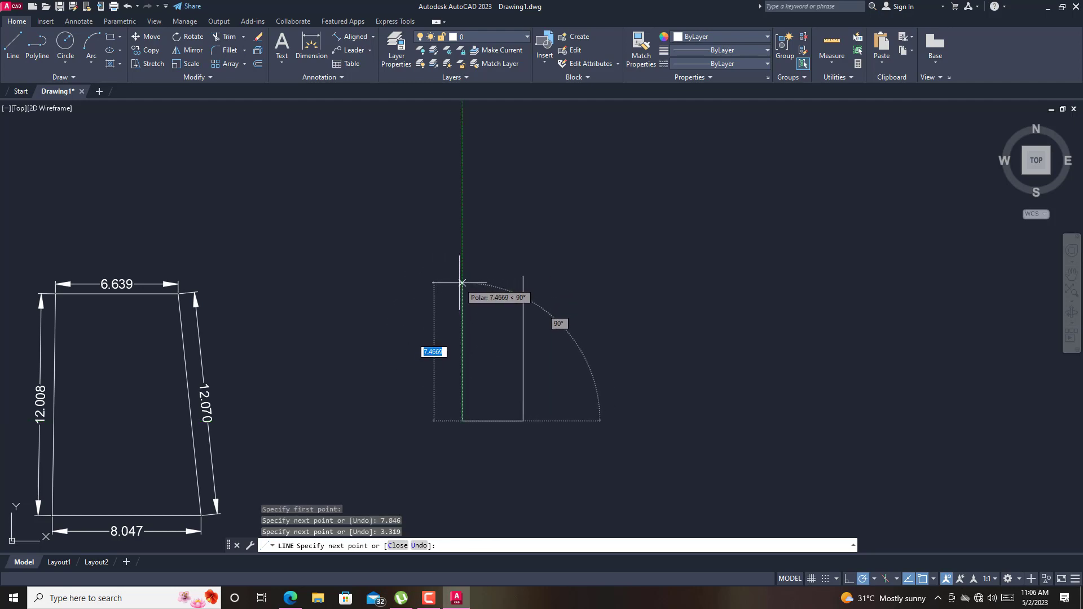
{"action": "left_click", "coordinate": [462, 241]}
{"action": "key", "text": "Escape"}
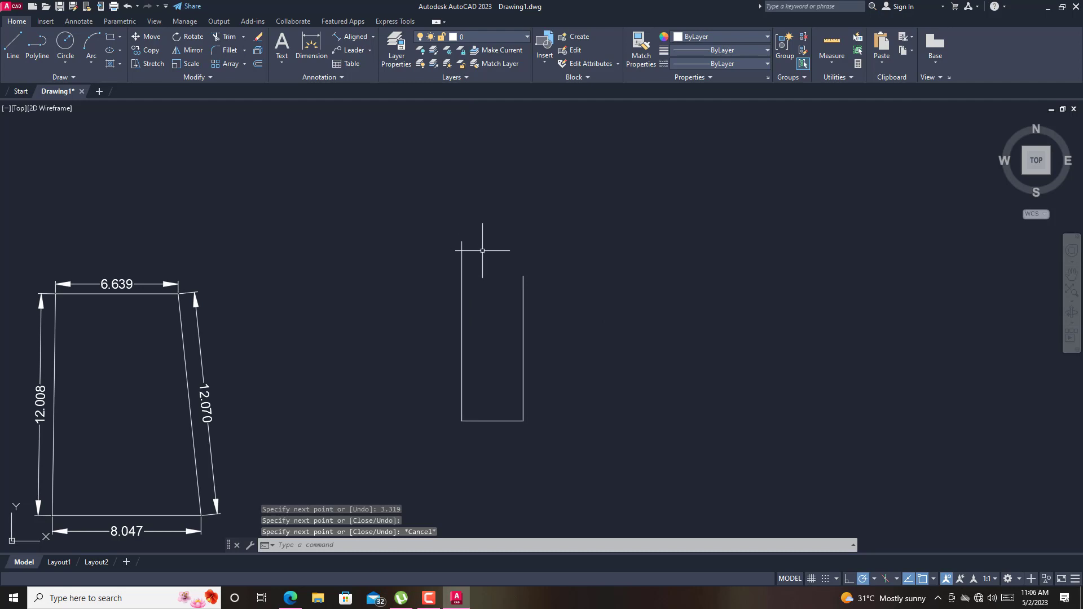
- Draw a sloping line 5.029 long up-left from the right edge's upper end, and connect it to the lower-left corner
{"action": "left_click", "coordinate": [14, 48]}
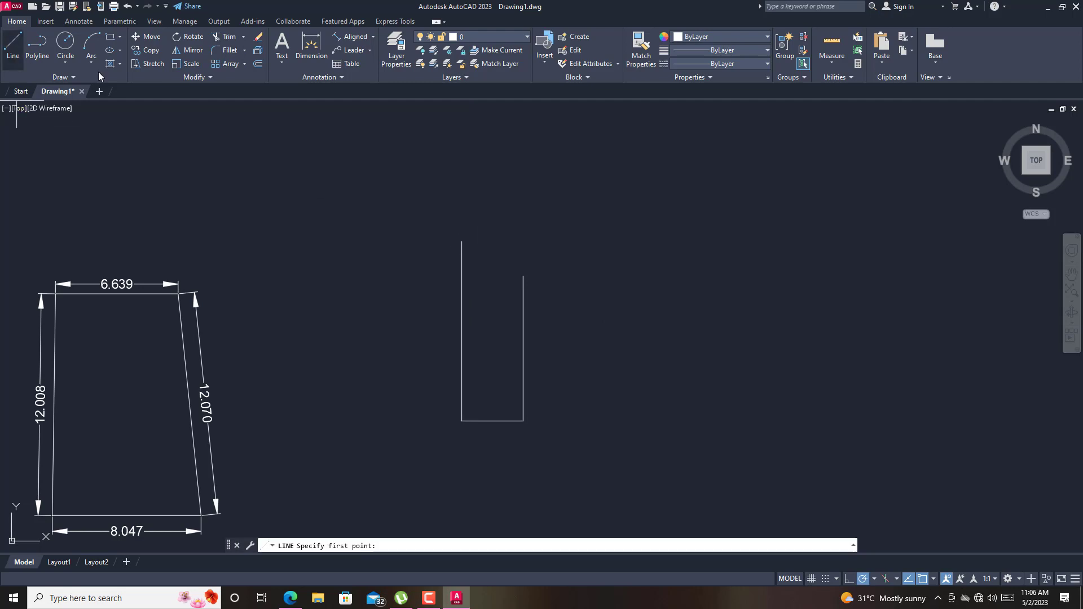
{"action": "left_click", "coordinate": [523, 276]}
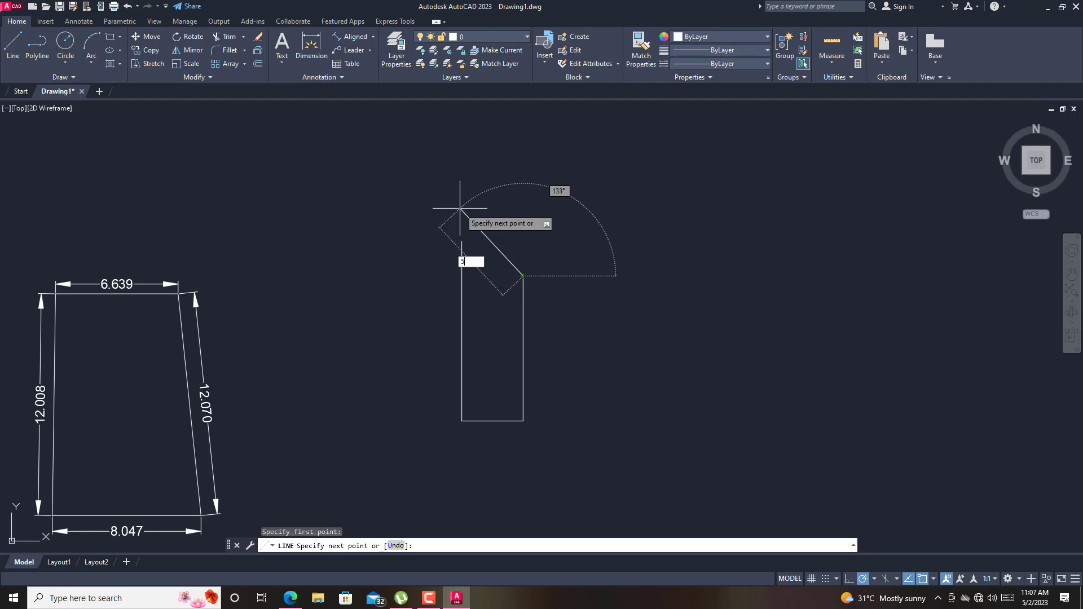
{"action": "key", "text": "Return"}
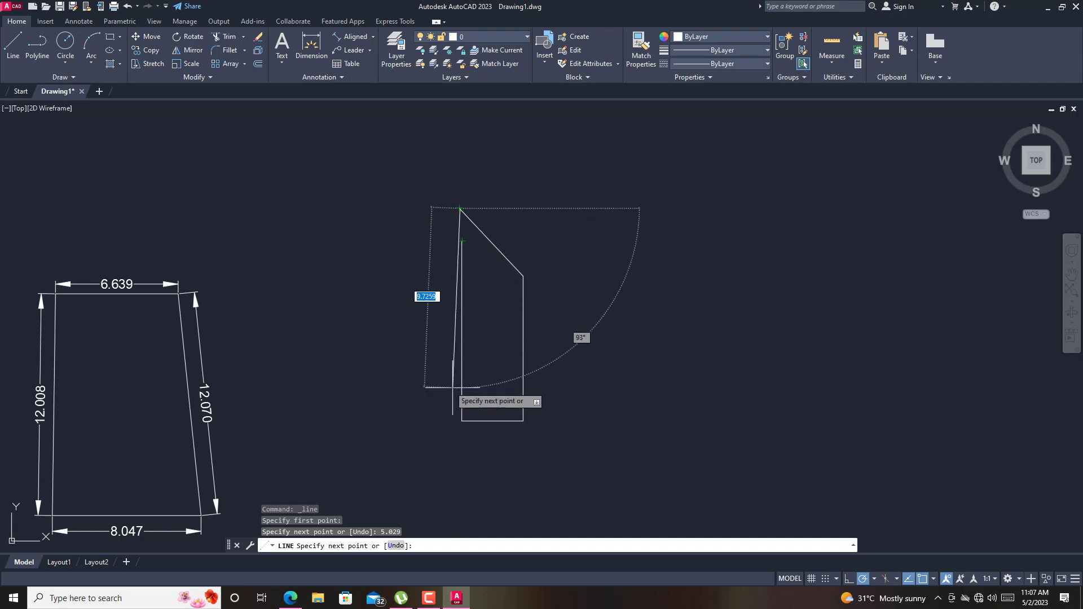
{"action": "left_click", "coordinate": [462, 420]}
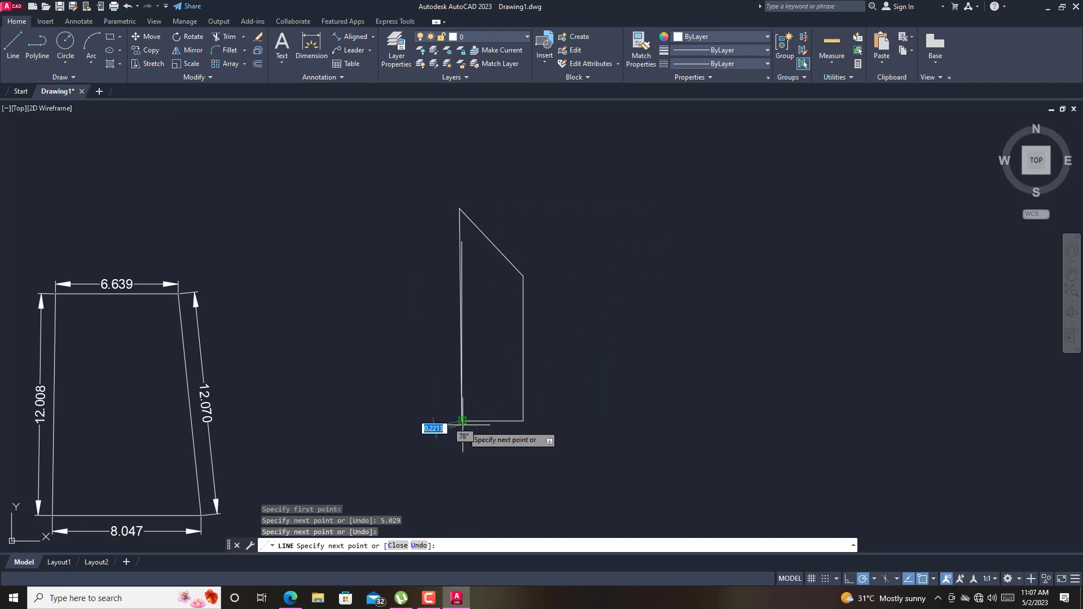
{"action": "key", "text": "Return"}
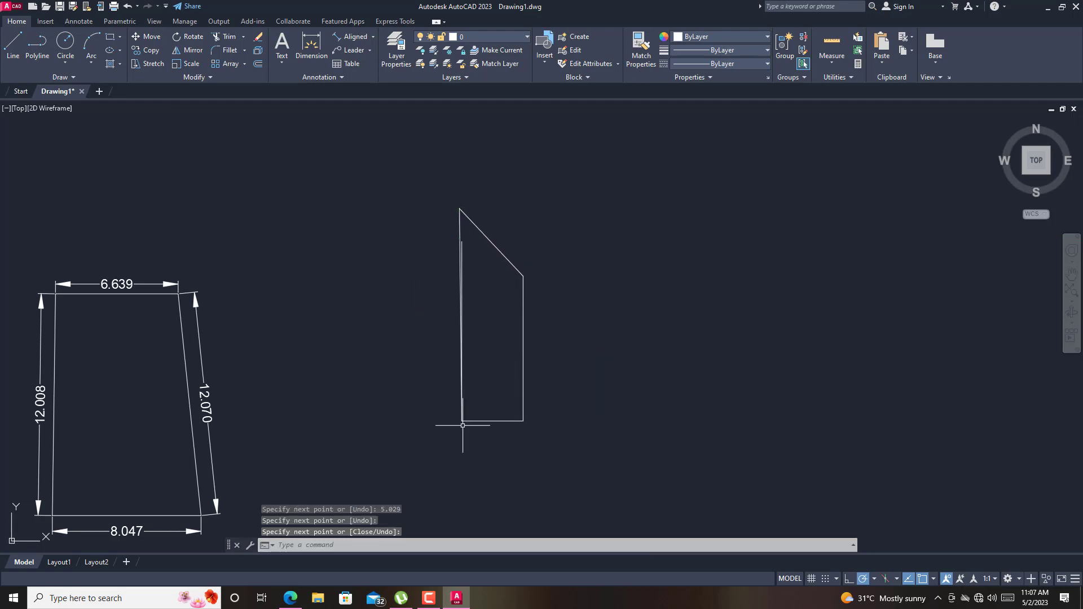
- Erase the shorter freehand vertical line beside the outline's left edge
{"action": "left_click", "coordinate": [462, 248]}
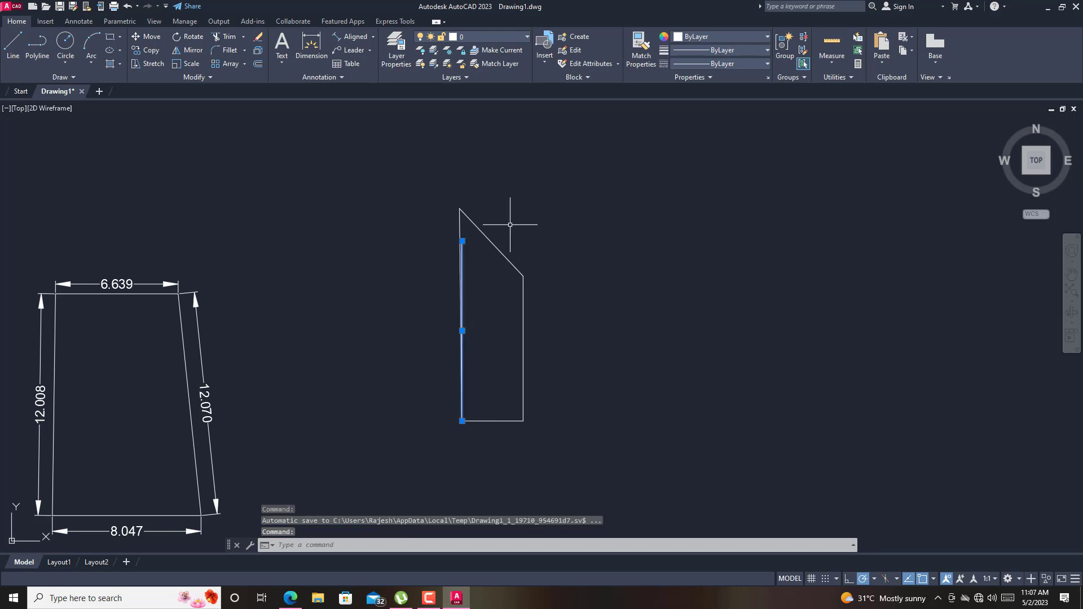
{"action": "left_click", "coordinate": [258, 37]}
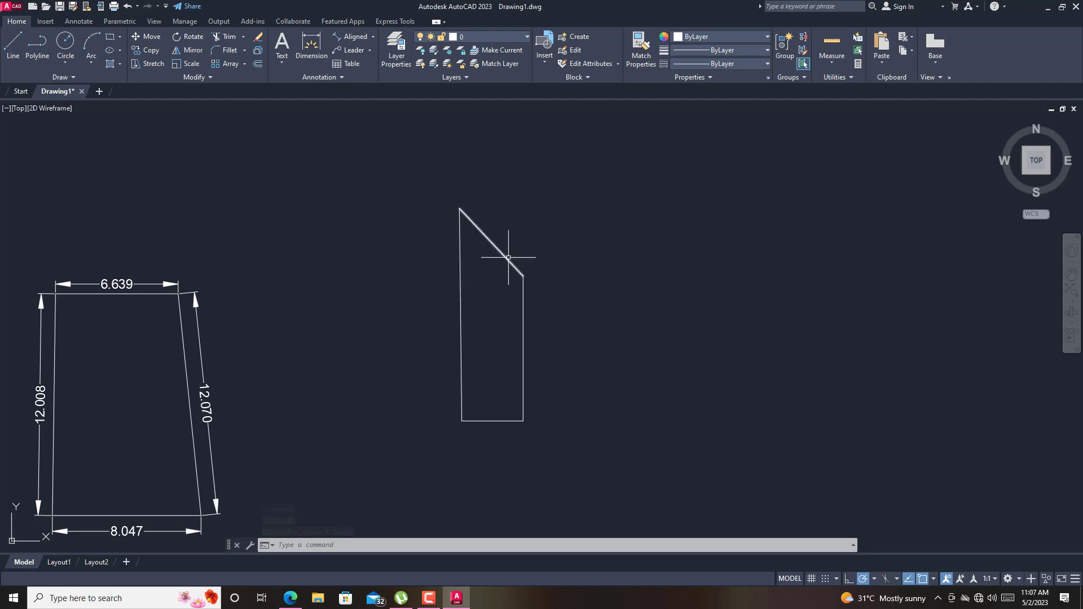
{"action": "mouse_move", "coordinate": [508, 257]}
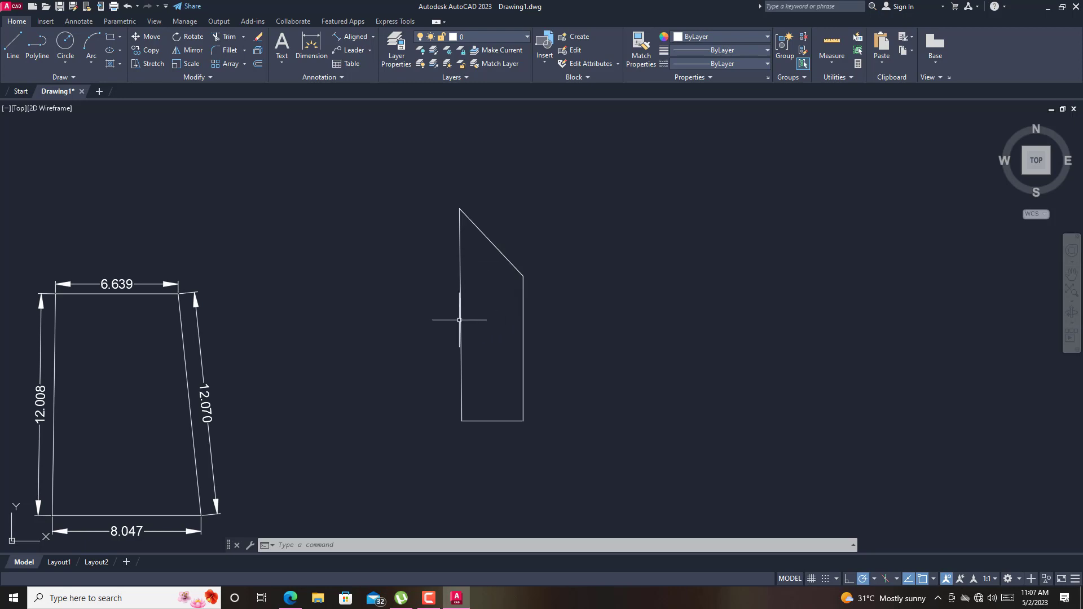
{"action": "mouse_move", "coordinate": [461, 321]}
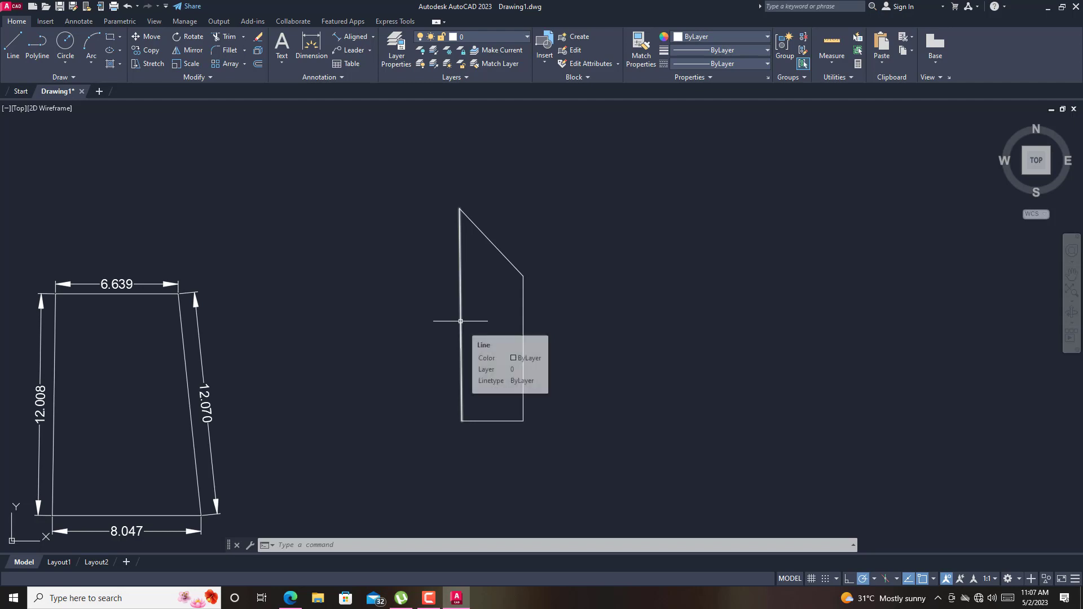
{"action": "left_click", "coordinate": [258, 65]}
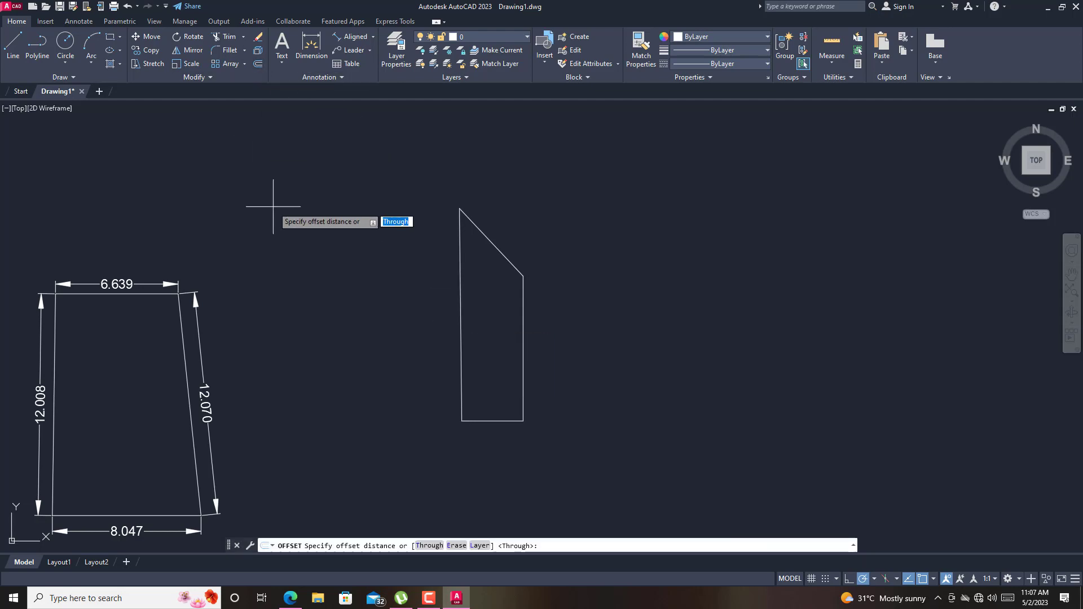
{"action": "type", "text": "125"}
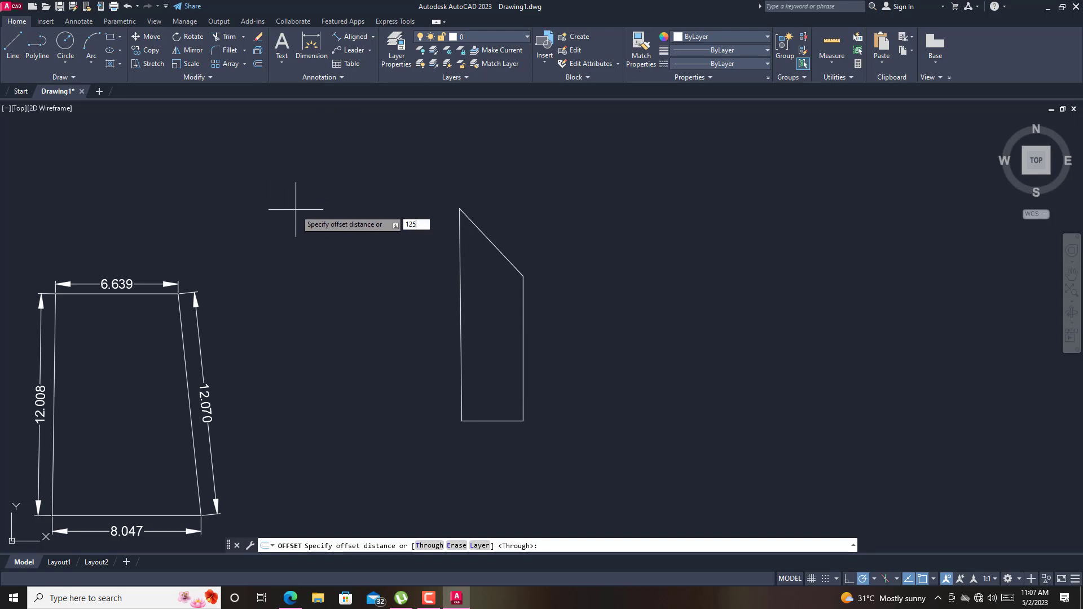
{"action": "key", "text": "Return"}
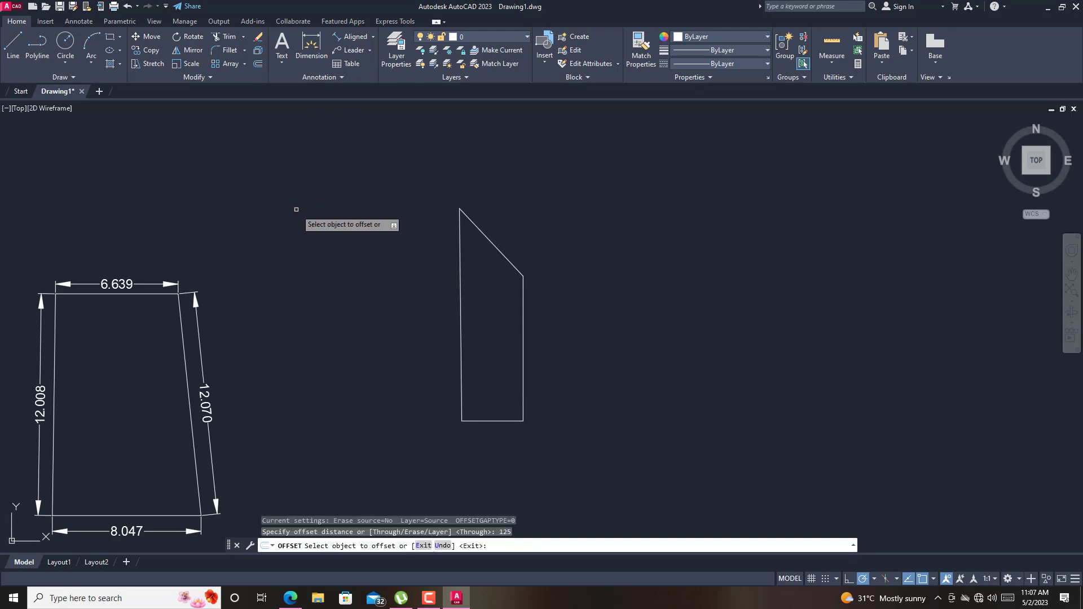
{"action": "left_click", "coordinate": [458, 263]}
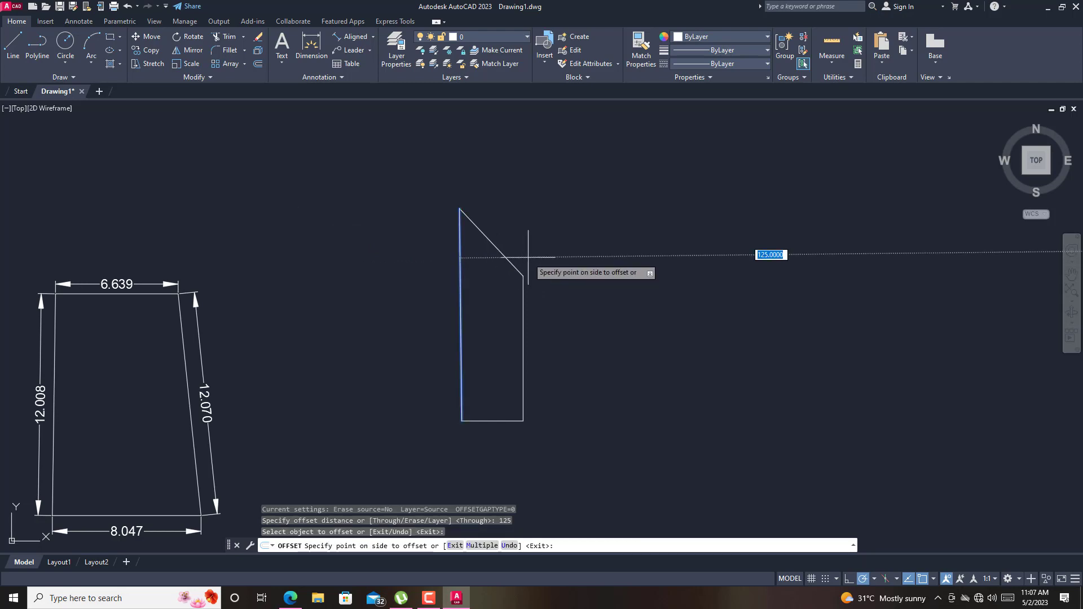
{"action": "key", "text": "Escape"}
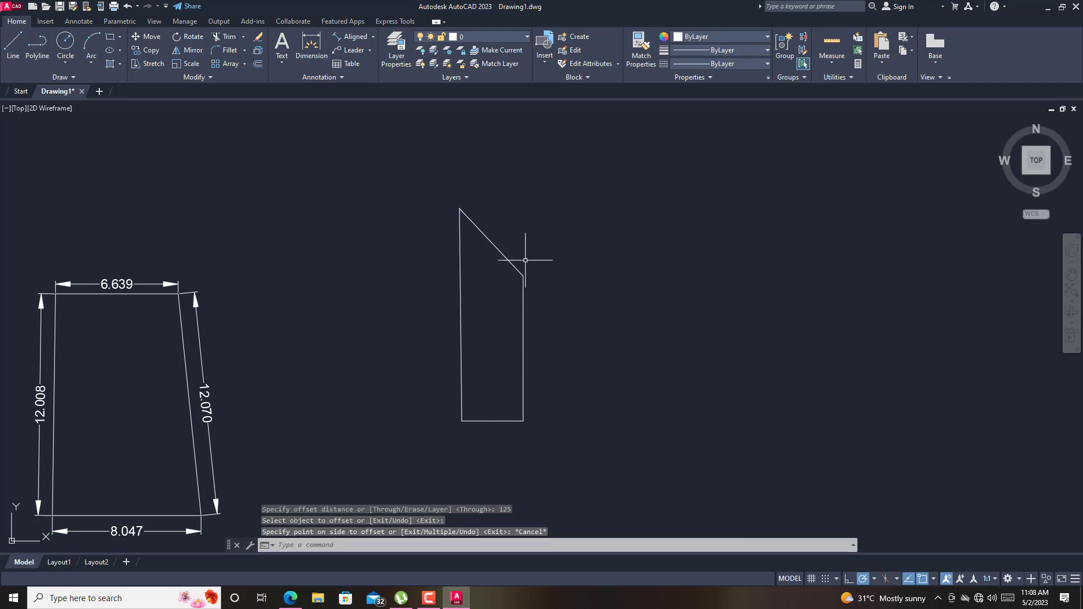
- Offset the outline's left edge and sloping top edge inward by 0.125
{"action": "key", "text": "Return"}
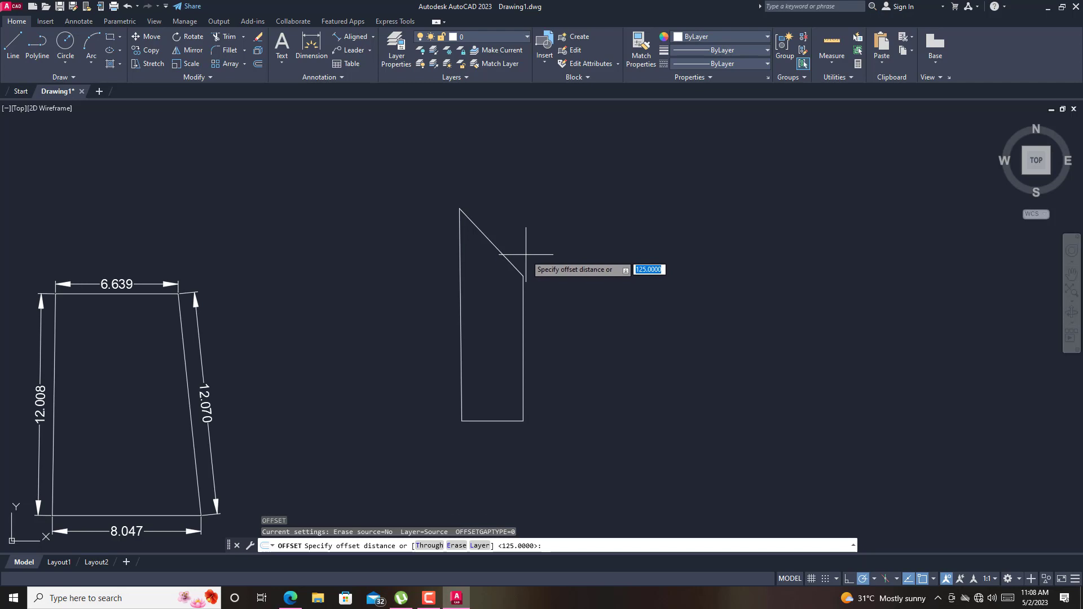
{"action": "type", "text": "0.125"}
{"action": "key", "text": "Return"}
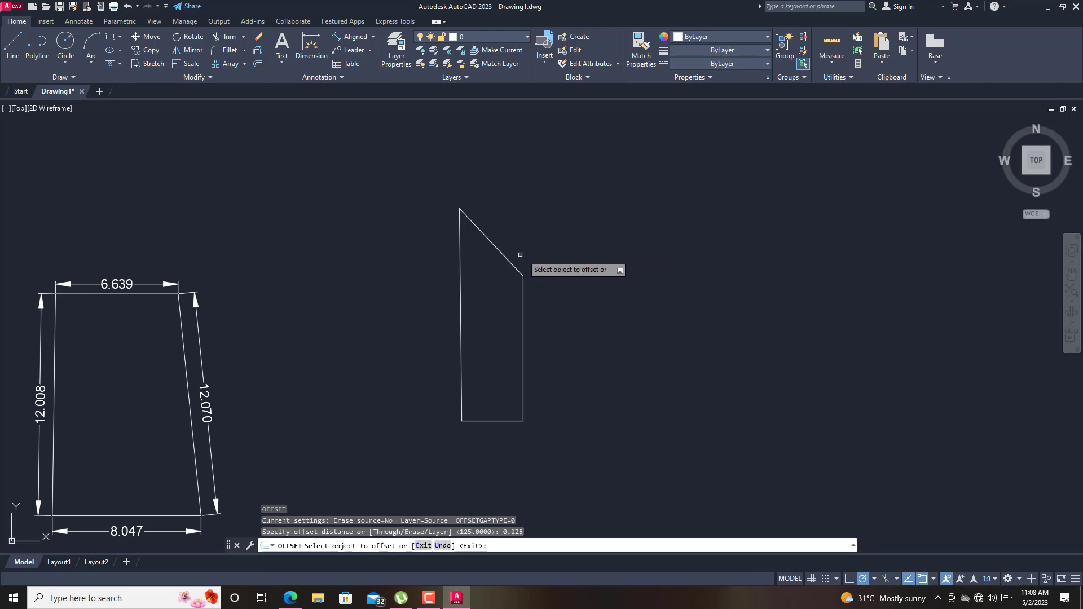
{"action": "left_click", "coordinate": [460, 302]}
{"action": "left_click", "coordinate": [473, 297]}
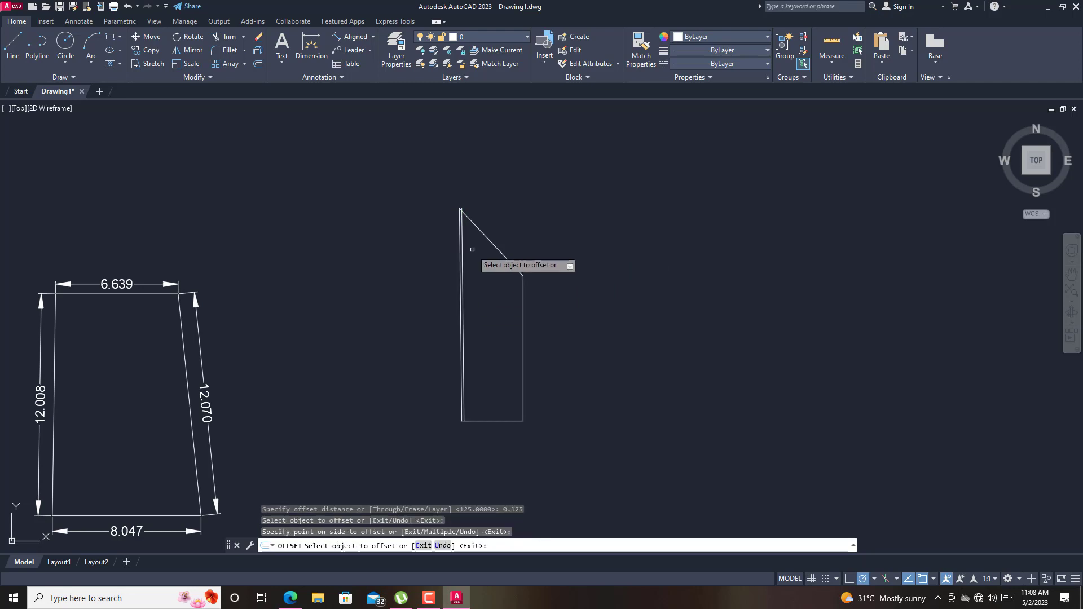
{"action": "scroll", "coordinate": [474, 235], "scroll_direction": "up", "scroll_amount": 5}
{"action": "left_click", "coordinate": [521, 194]}
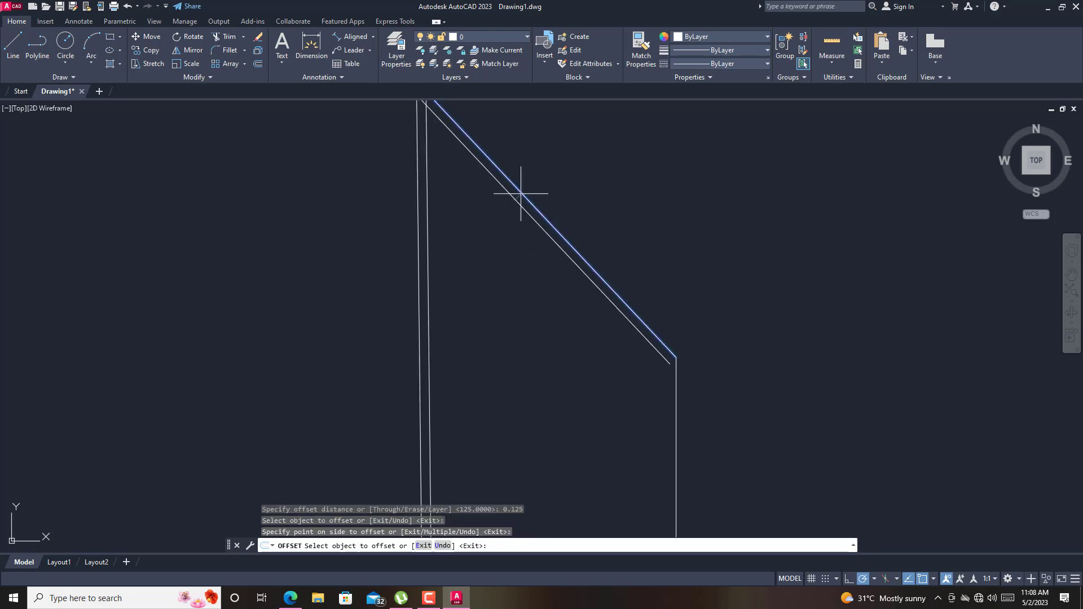
{"action": "left_click", "coordinate": [499, 239]}
{"action": "scroll", "coordinate": [499, 240], "scroll_direction": "down", "scroll_amount": 5}
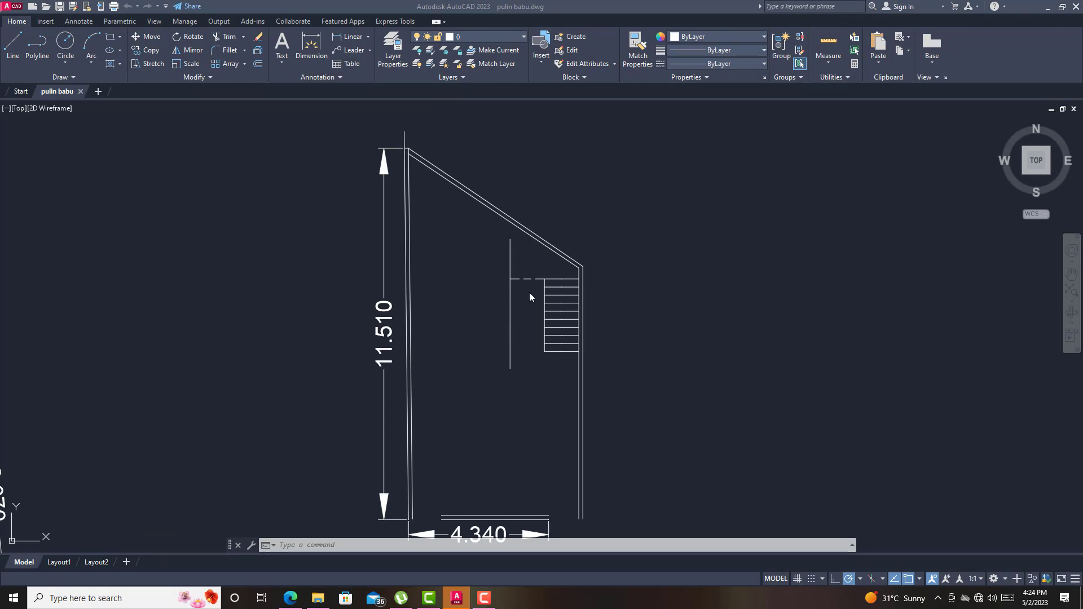
- Draw a horizontal DASHED2 line from the left end of the second stair line to the vertical line beside the stairs
{"action": "left_click", "coordinate": [744, 63]}
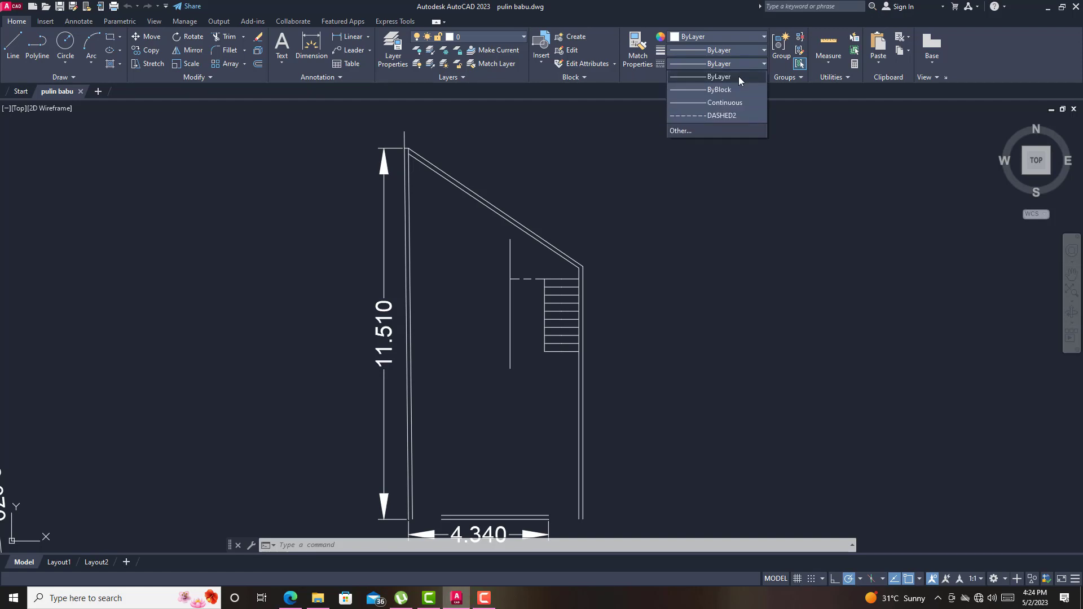
{"action": "left_click", "coordinate": [727, 114]}
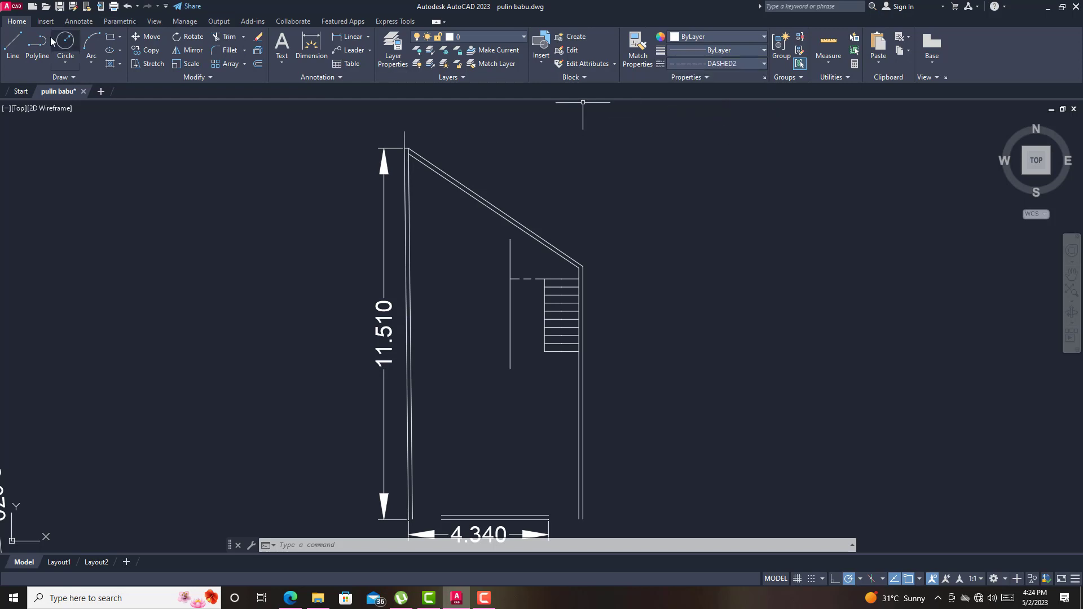
{"action": "left_click", "coordinate": [13, 44]}
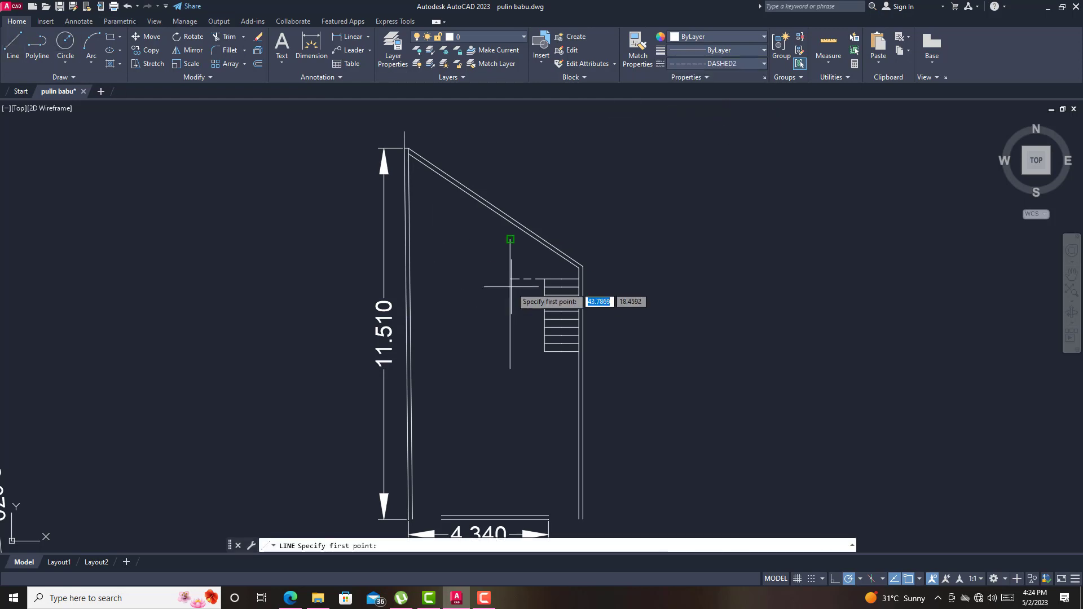
{"action": "scroll", "coordinate": [511, 288], "scroll_direction": "up", "scroll_amount": 6}
{"action": "left_click", "coordinate": [642, 286]}
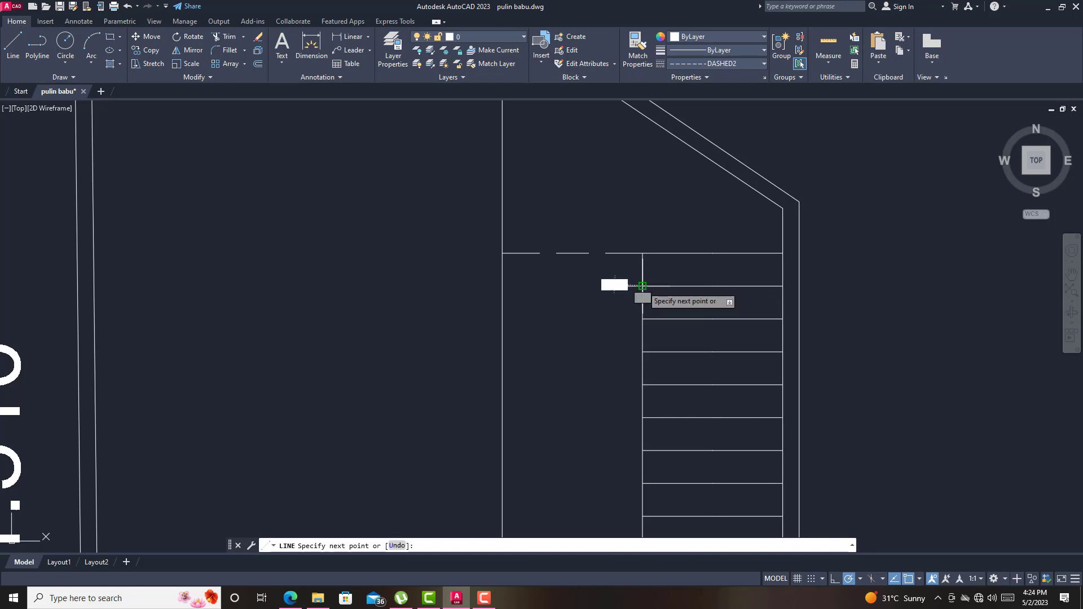
{"action": "left_click", "coordinate": [502, 286]}
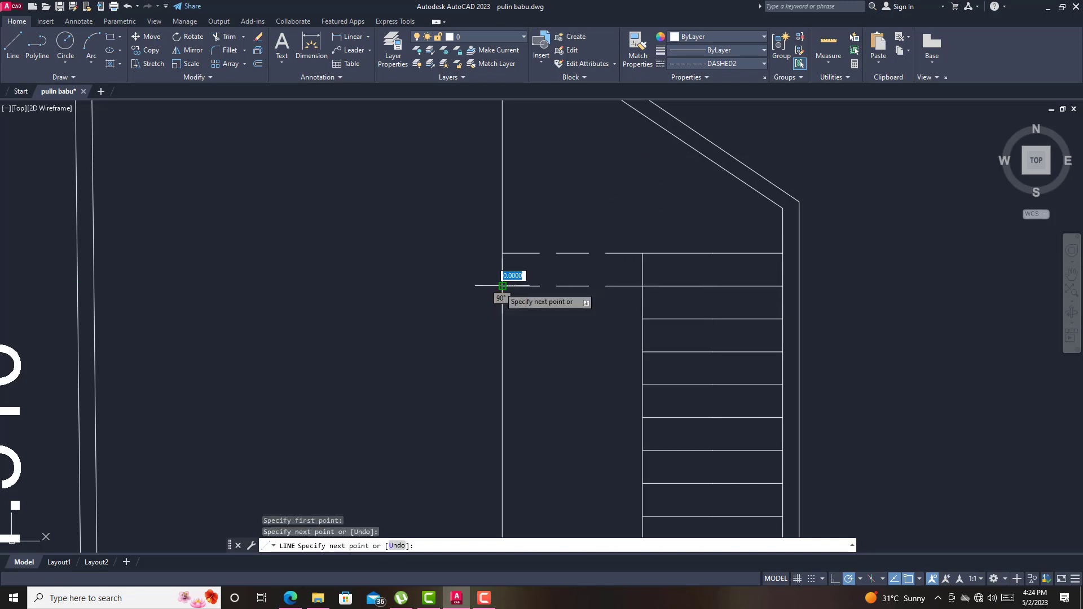
{"action": "key", "text": "Return"}
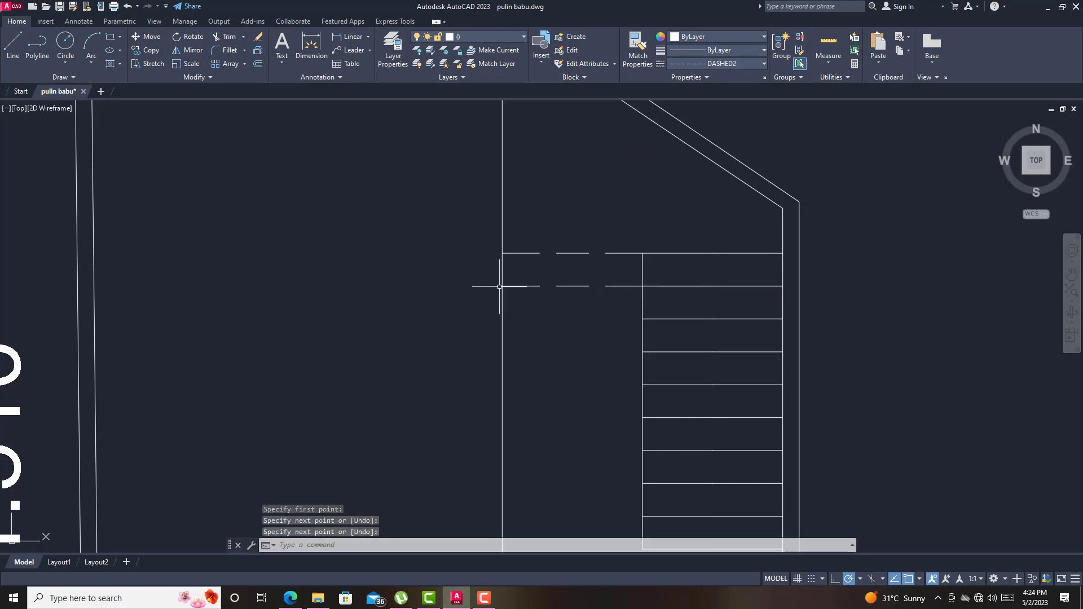
- Offset the lowest dashed stair line downward by 0.250 eight times, so every solid stair line has a dashed counterpart
{"action": "left_click", "coordinate": [258, 63]}
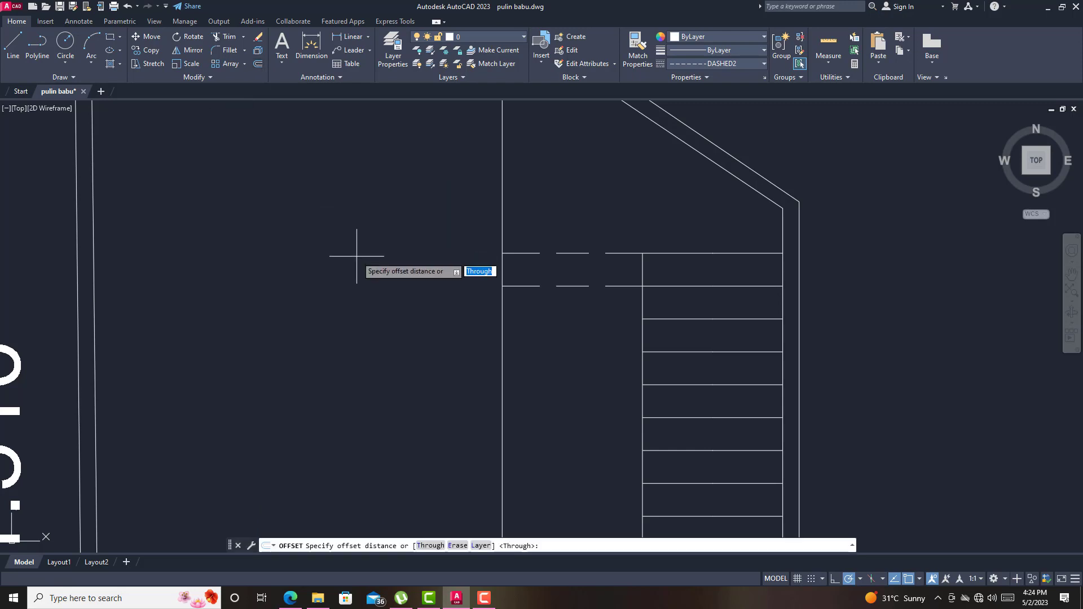
{"action": "type", "text": "0.250"}
{"action": "key", "text": "Return"}
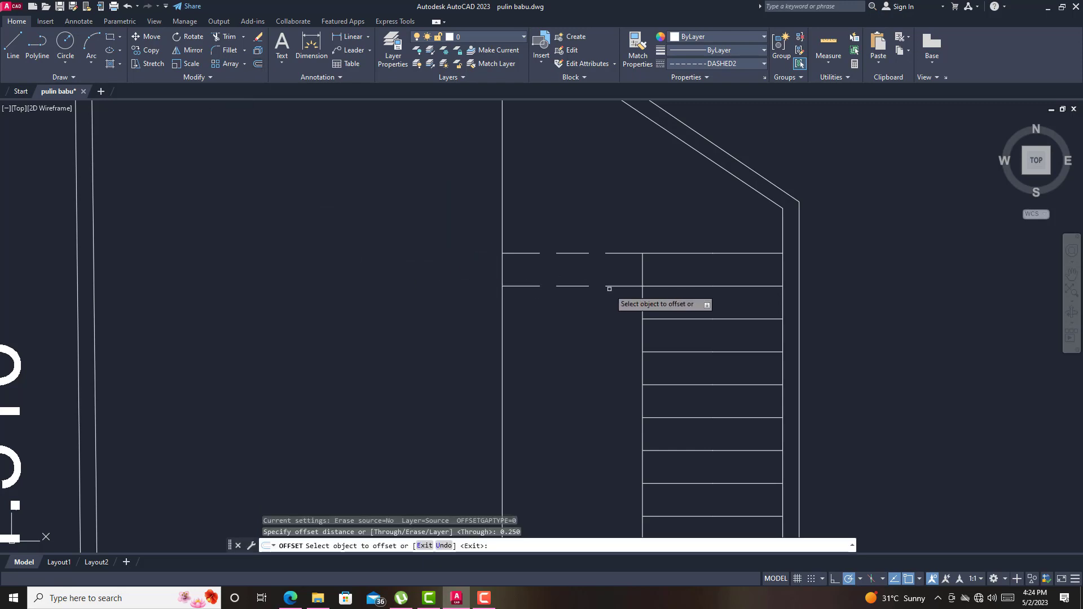
{"action": "left_click", "coordinate": [582, 286]}
{"action": "left_click", "coordinate": [580, 336]}
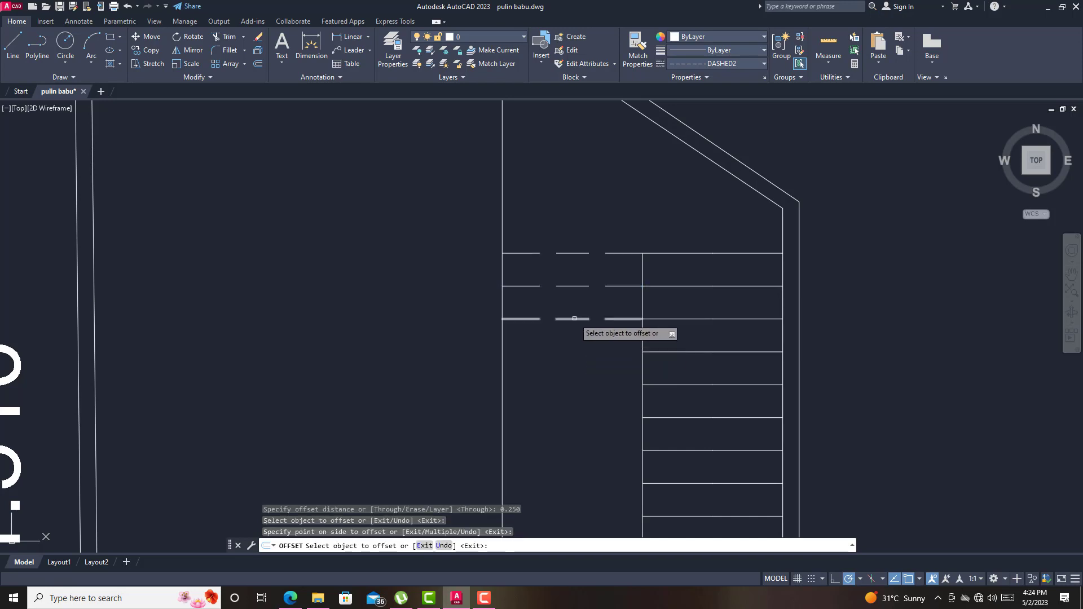
{"action": "left_click", "coordinate": [579, 318]}
{"action": "left_click", "coordinate": [575, 353]}
{"action": "scroll", "coordinate": [590, 269], "scroll_direction": "down", "scroll_amount": 4}
{"action": "scroll", "coordinate": [587, 309], "scroll_direction": "up", "scroll_amount": 2}
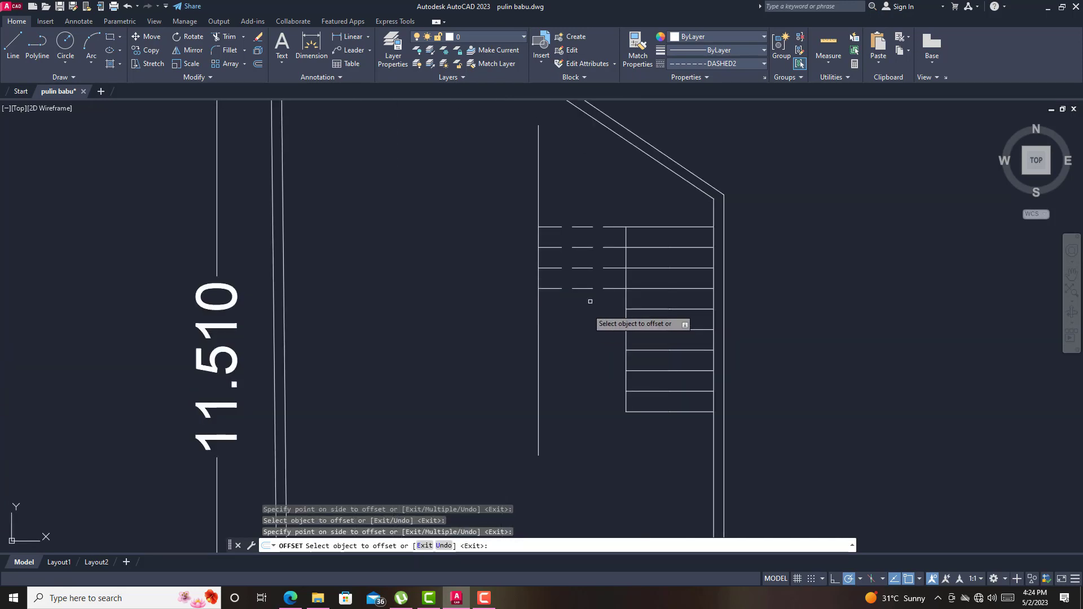
{"action": "left_click", "coordinate": [585, 289]}
{"action": "left_click", "coordinate": [586, 302]}
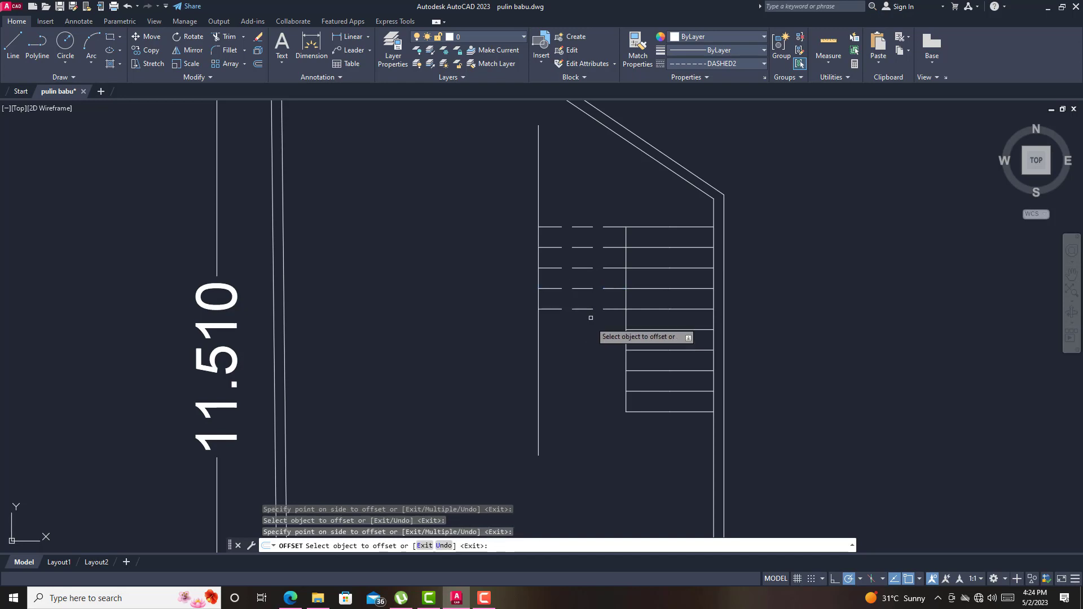
{"action": "left_click", "coordinate": [589, 309]}
{"action": "left_click", "coordinate": [591, 344]}
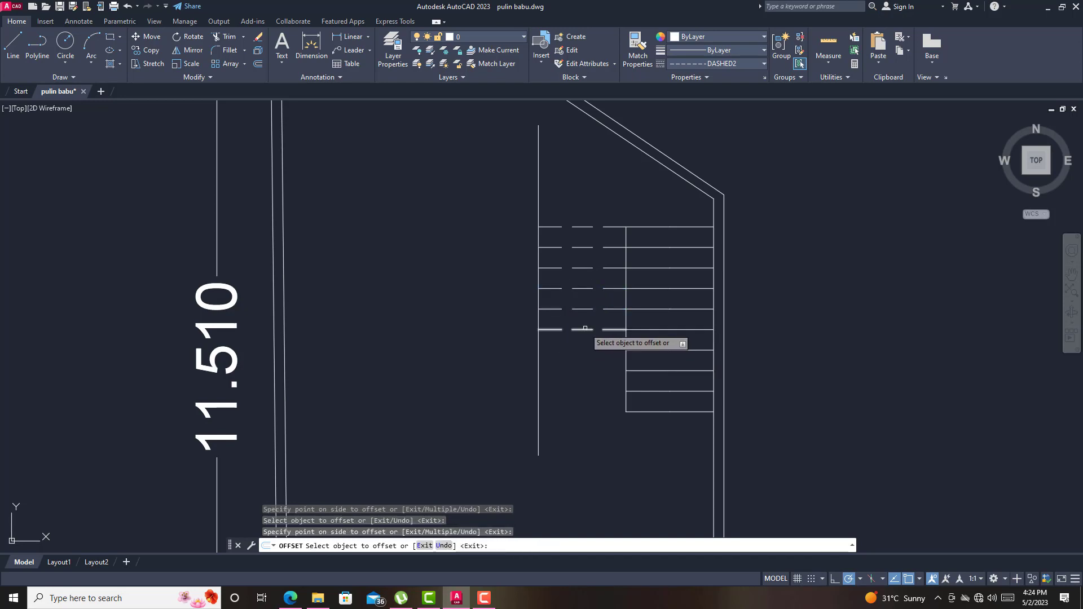
{"action": "left_click", "coordinate": [586, 329]}
{"action": "left_click", "coordinate": [584, 346]}
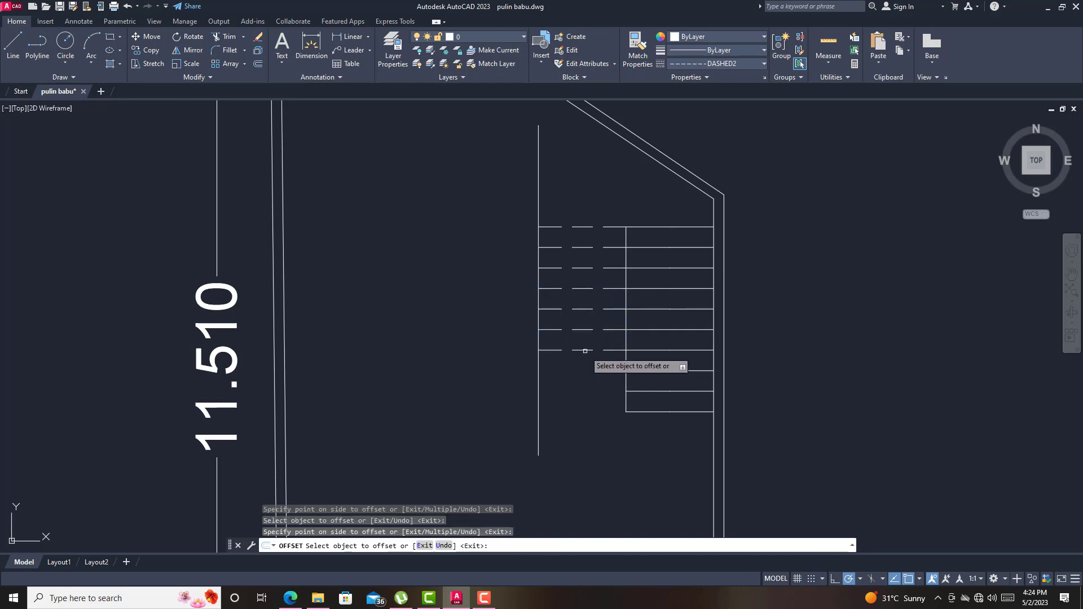
{"action": "left_click", "coordinate": [587, 350]}
{"action": "left_click", "coordinate": [589, 365]}
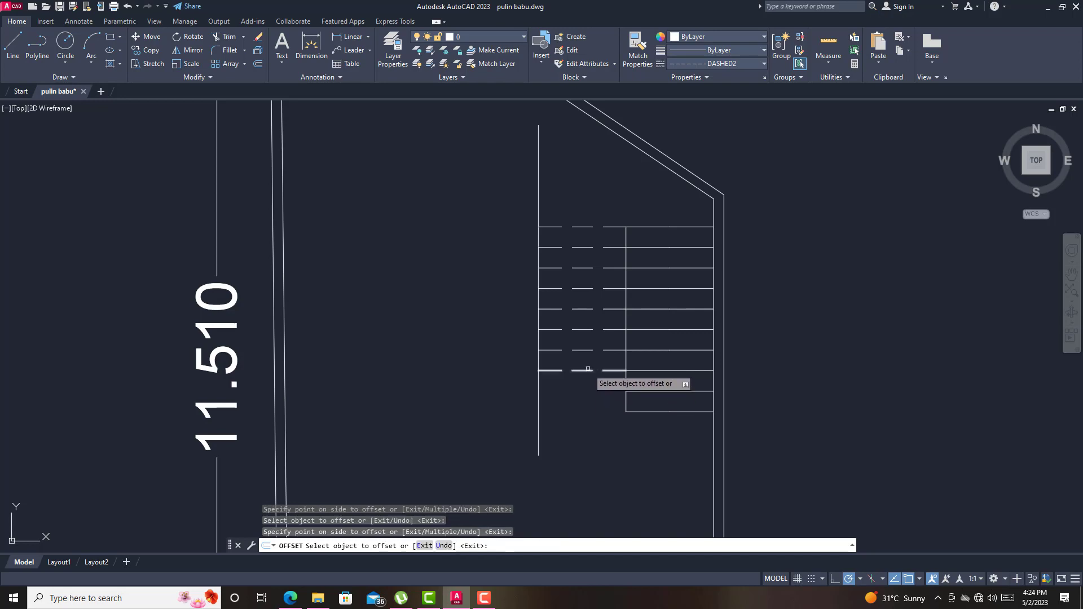
{"action": "left_click", "coordinate": [591, 371]}
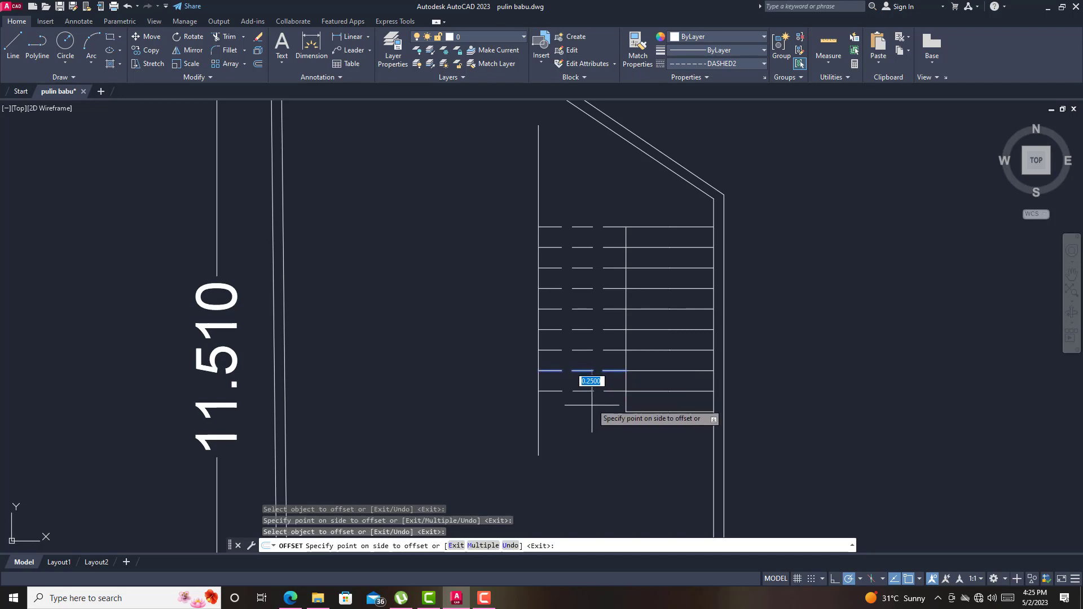
{"action": "left_click", "coordinate": [589, 395]}
{"action": "left_click", "coordinate": [582, 391]}
{"action": "left_click", "coordinate": [585, 426]}
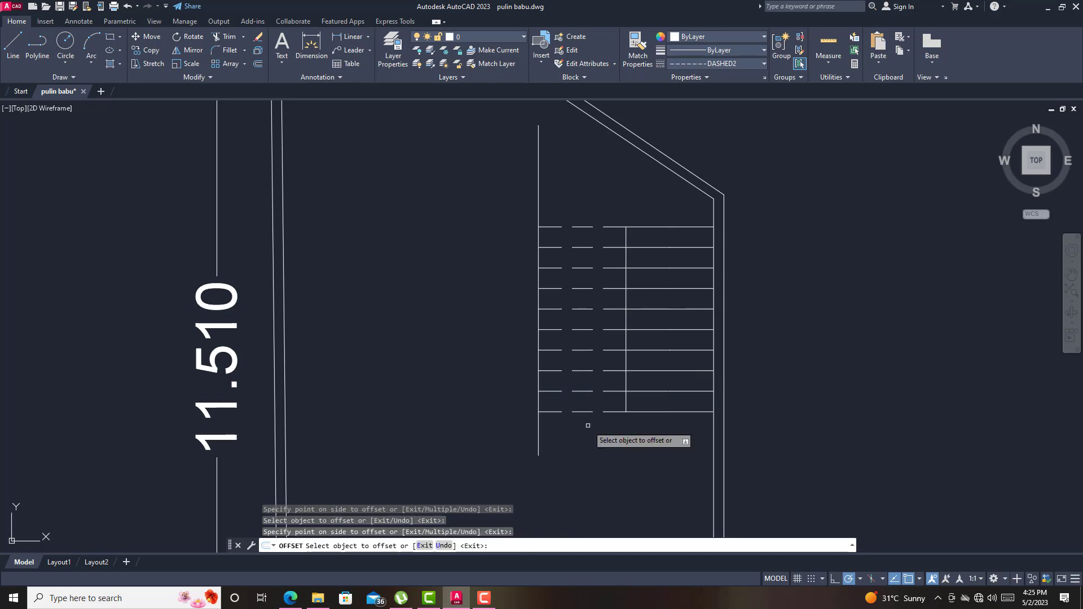
- Save the drawing and set the current linetype to ByLayer
{"action": "scroll", "coordinate": [586, 384], "scroll_direction": "down", "scroll_amount": 3}
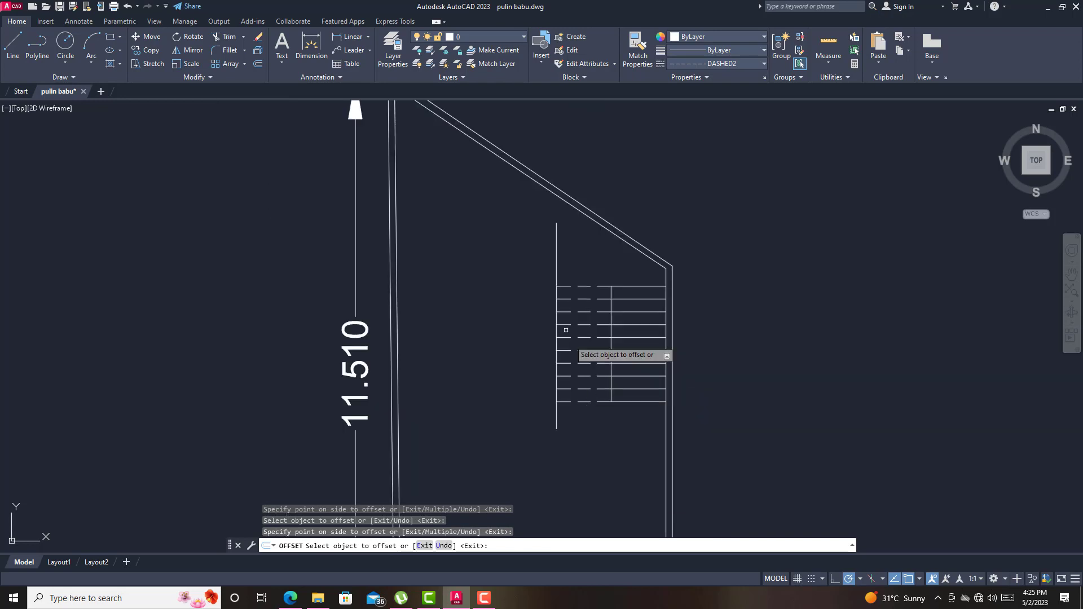
{"action": "scroll", "coordinate": [561, 248], "scroll_direction": "up", "scroll_amount": 5}
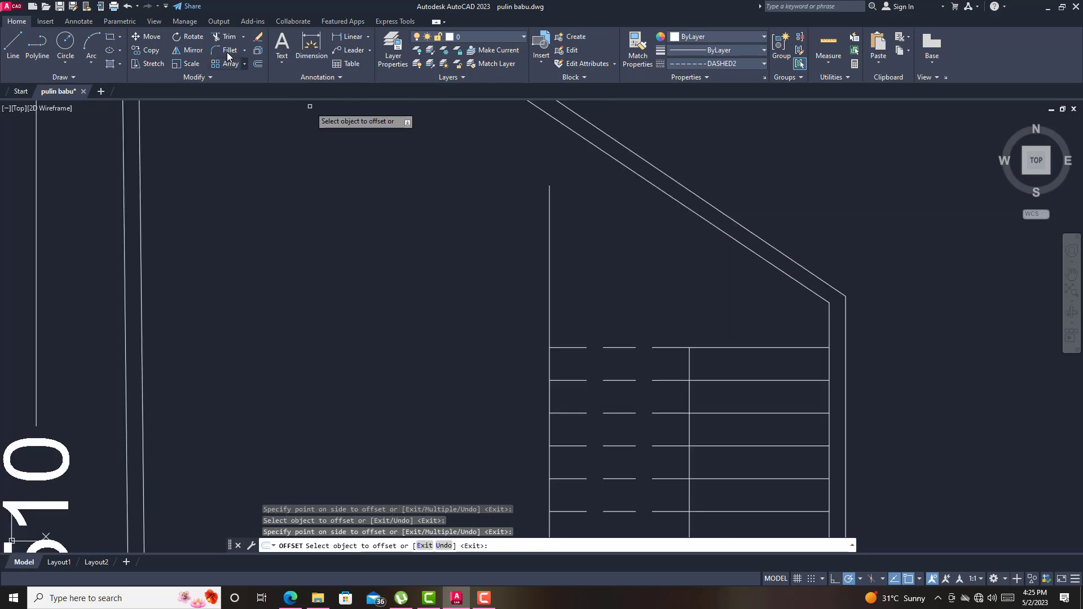
{"action": "left_click", "coordinate": [59, 6]}
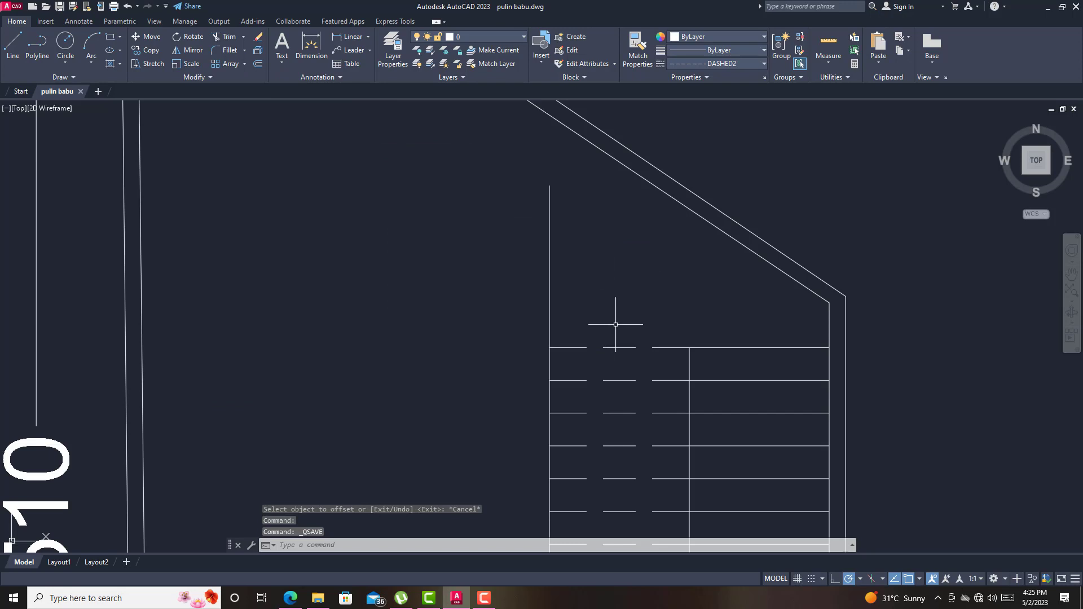
{"action": "left_click", "coordinate": [742, 64]}
{"action": "left_click", "coordinate": [726, 81]}
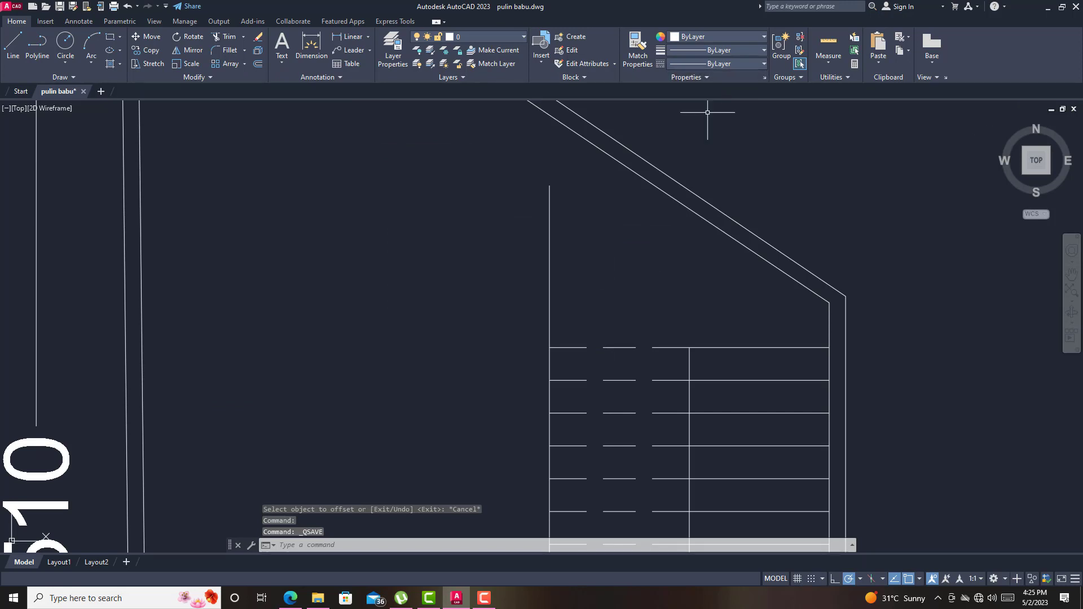
{"action": "scroll", "coordinate": [596, 282], "scroll_direction": "up", "scroll_amount": 1}
{"action": "scroll", "coordinate": [584, 262], "scroll_direction": "down", "scroll_amount": 2}
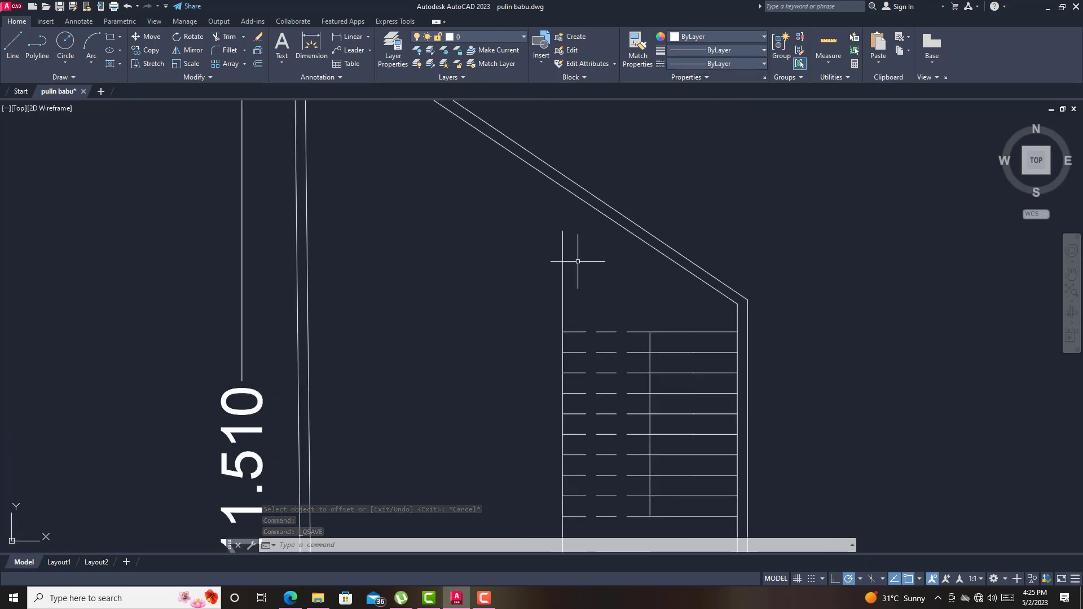
{"action": "scroll", "coordinate": [587, 270], "scroll_direction": "down", "scroll_amount": 1}
{"action": "scroll", "coordinate": [602, 284], "scroll_direction": "down", "scroll_amount": 2}
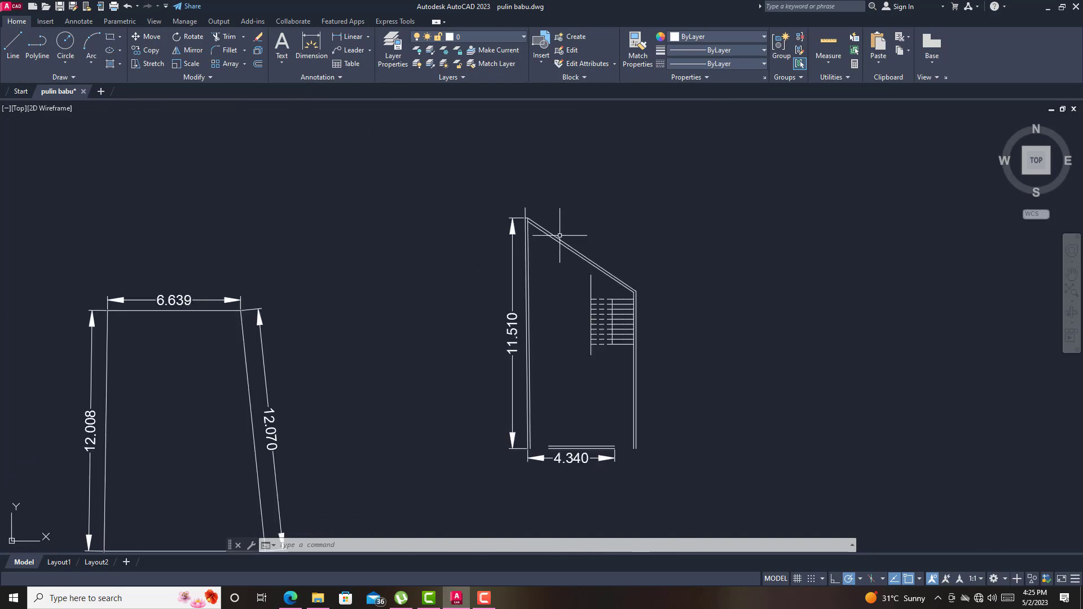
{"action": "scroll", "coordinate": [566, 235], "scroll_direction": "up", "scroll_amount": 4}
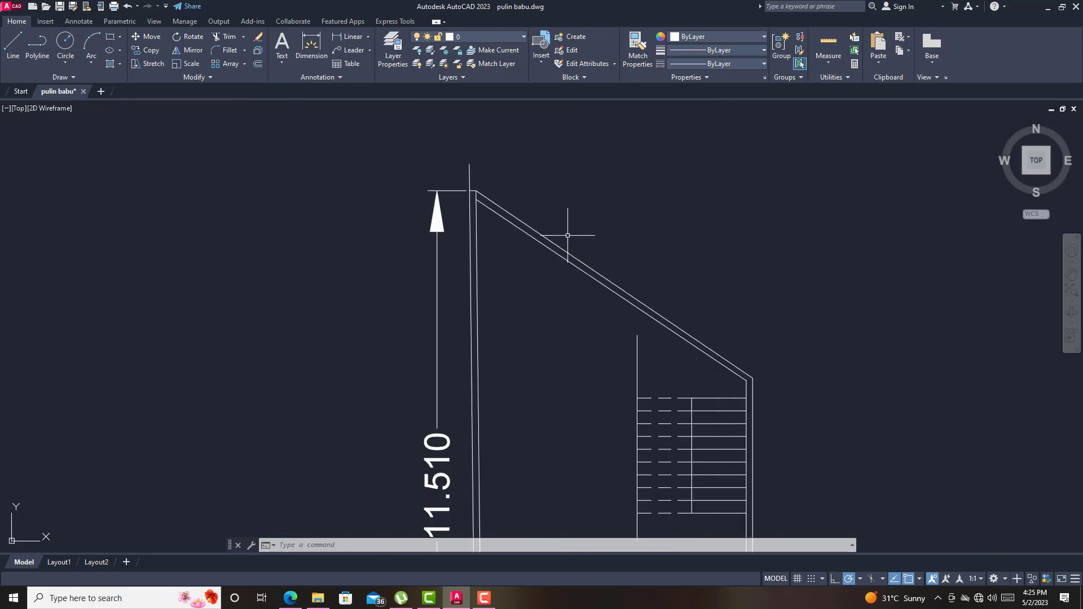
{"action": "scroll", "coordinate": [567, 235], "scroll_direction": "down", "scroll_amount": 4}
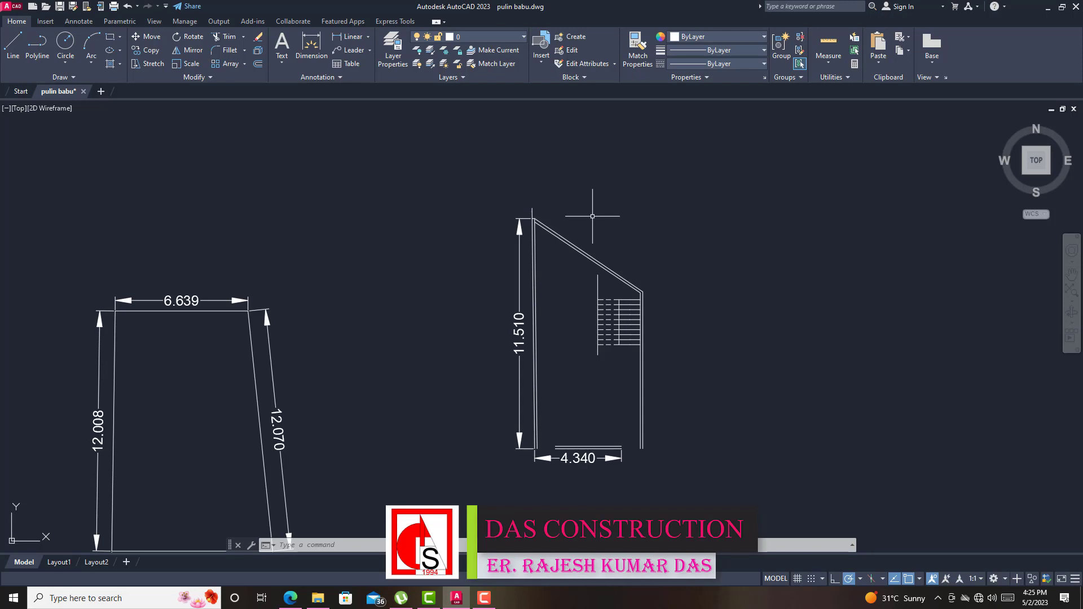
{"action": "left_click", "coordinate": [13, 42]}
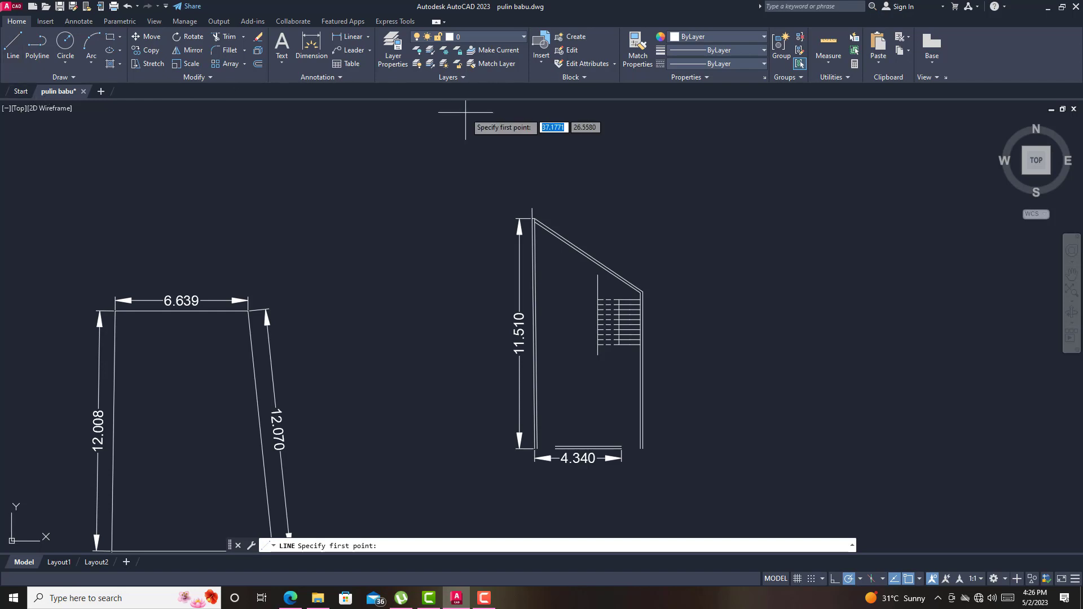
{"action": "left_click", "coordinate": [12, 44]}
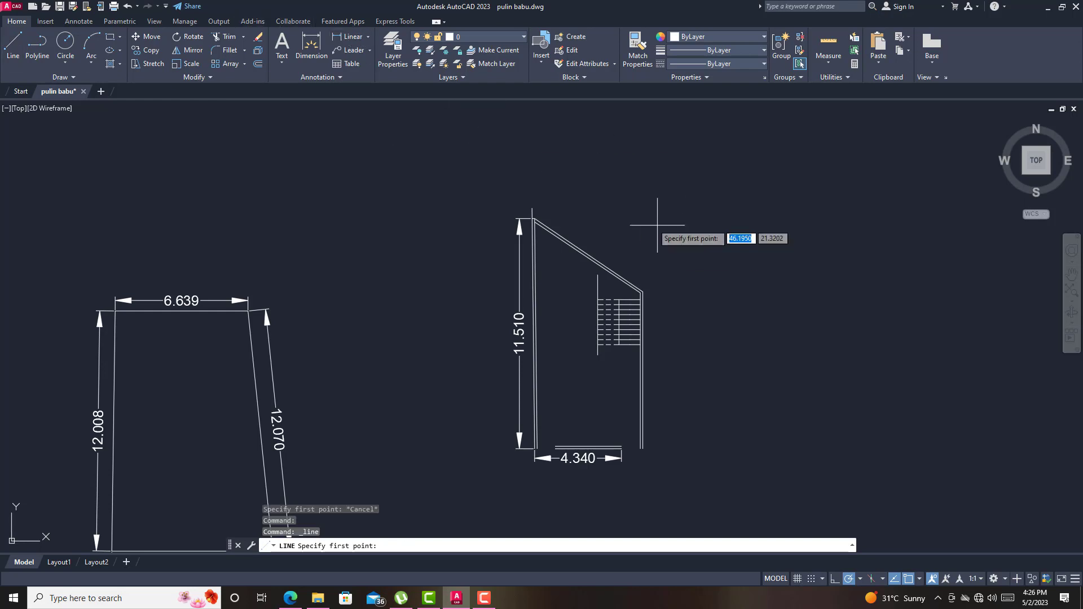
- Dimension the vertical distance from the right edge's upper end to the level of the left vertical line's top, and erase that dimension
{"action": "left_click", "coordinate": [344, 37]}
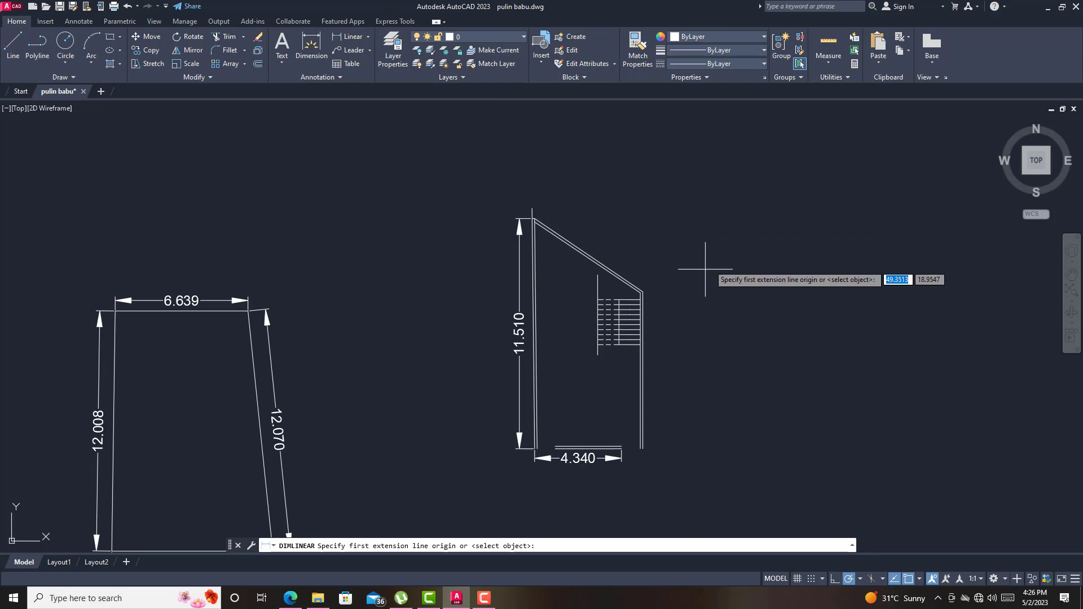
{"action": "left_click", "coordinate": [647, 288]}
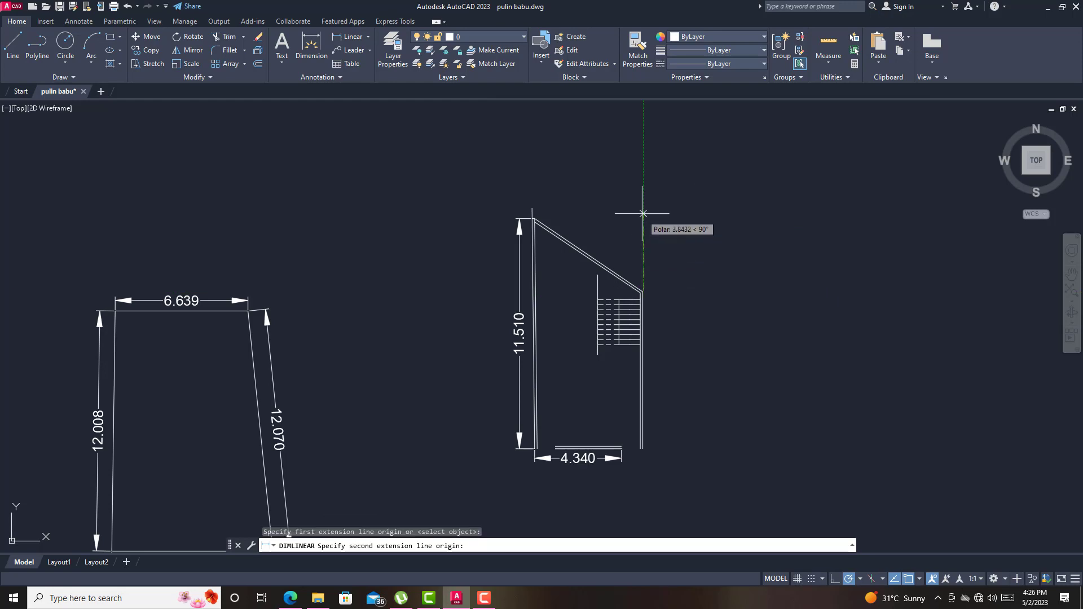
{"action": "left_click", "coordinate": [532, 209]}
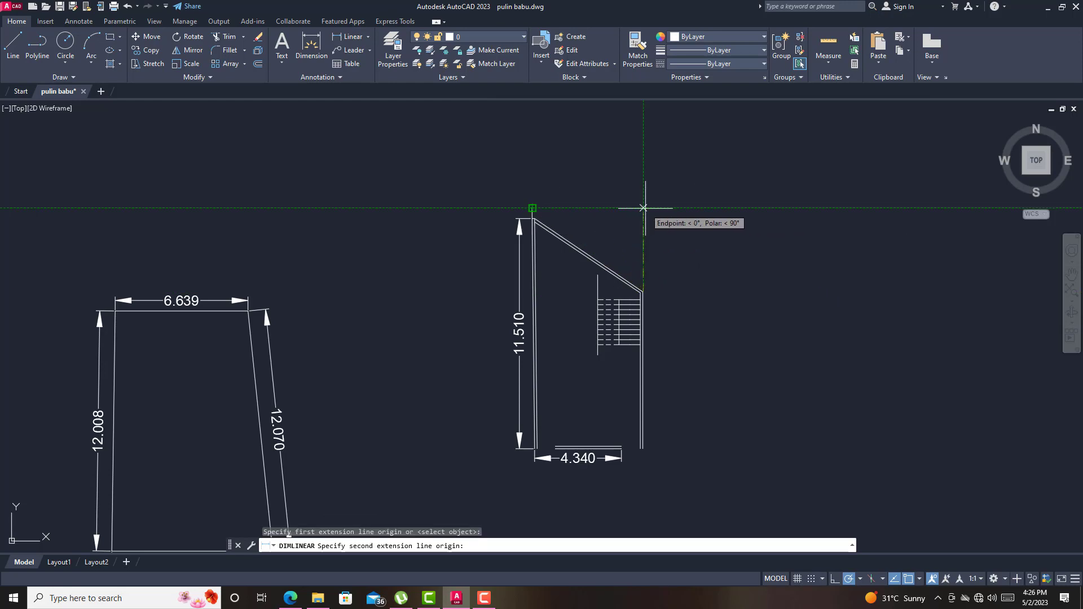
{"action": "left_click", "coordinate": [658, 225]}
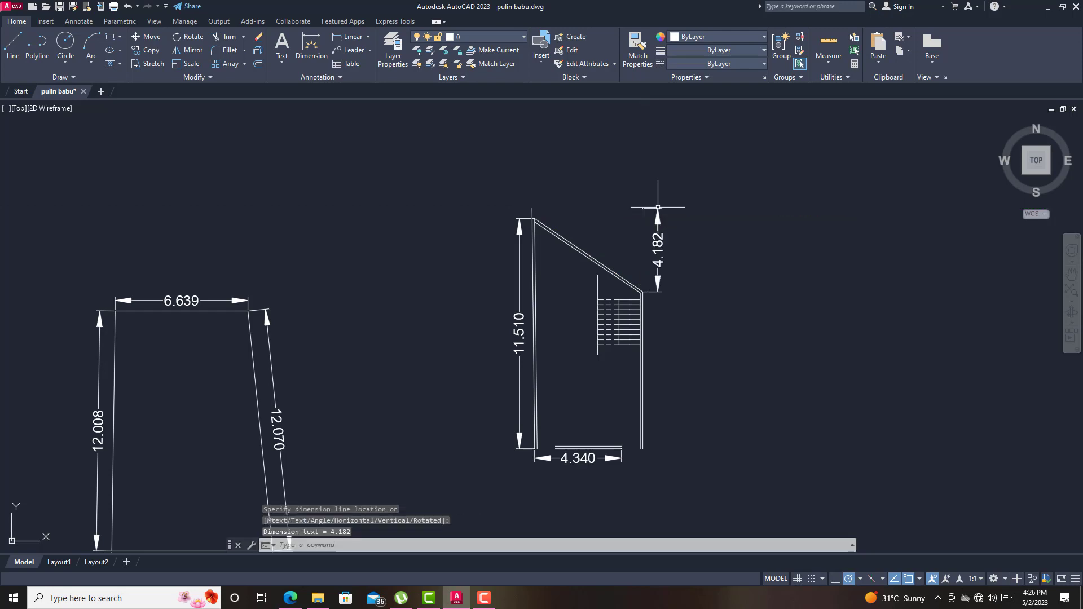
{"action": "left_click", "coordinate": [658, 262]}
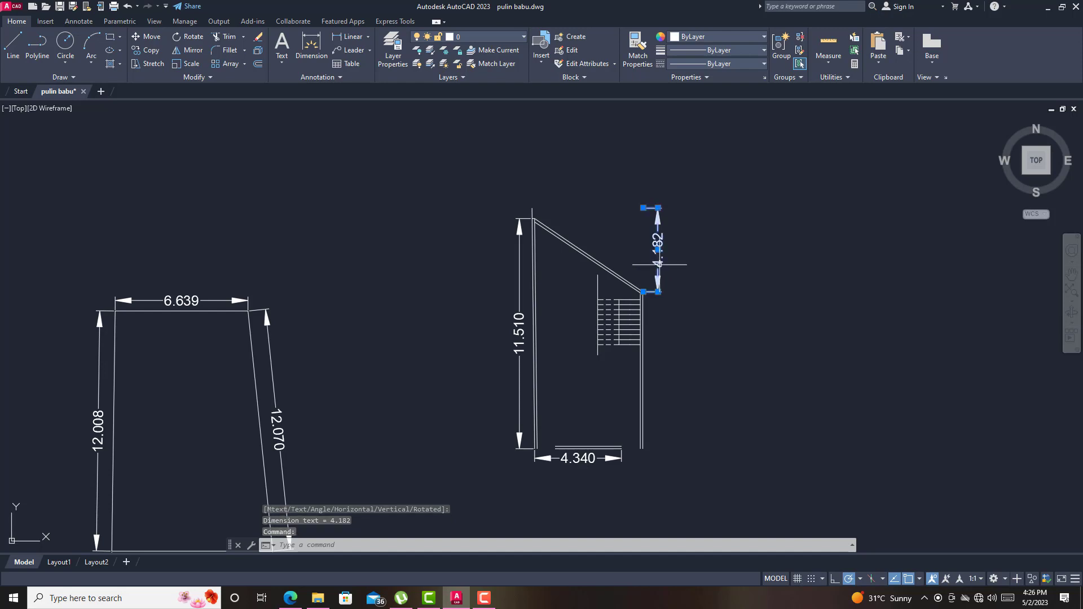
{"action": "left_click", "coordinate": [258, 38]}
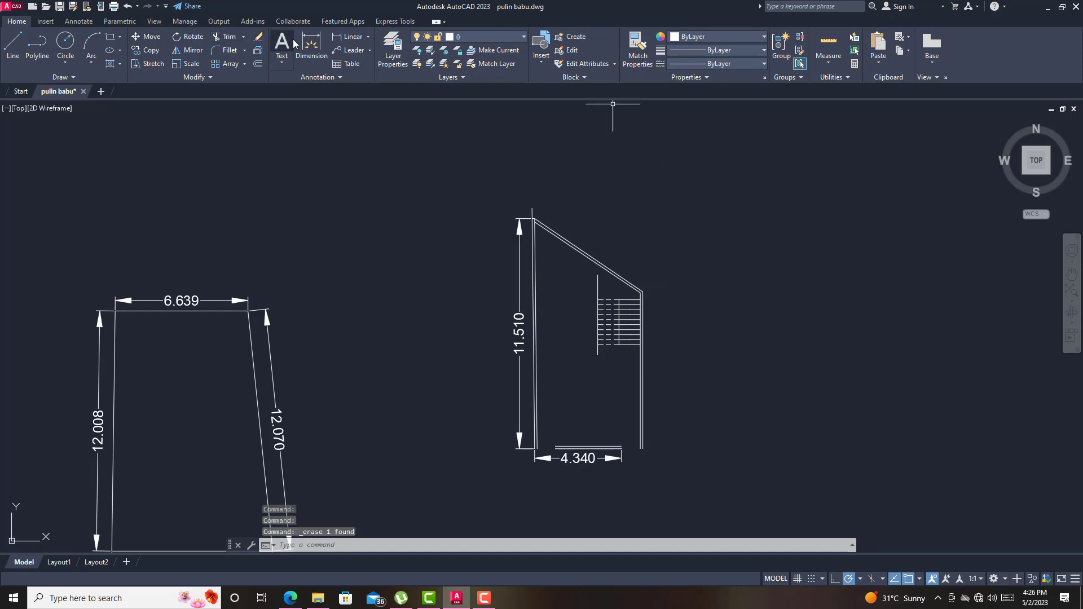
- Draw a vertical line 1.584 downward, starting directly above the right edge and level with the top of the left vertical line
{"action": "left_click", "coordinate": [13, 43]}
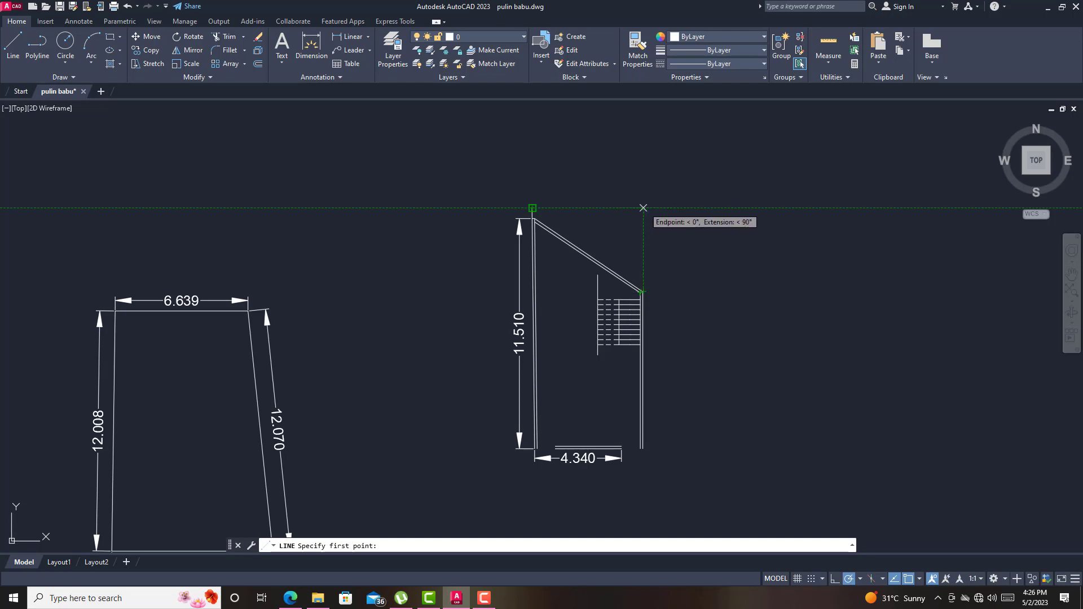
{"action": "left_click", "coordinate": [643, 208]}
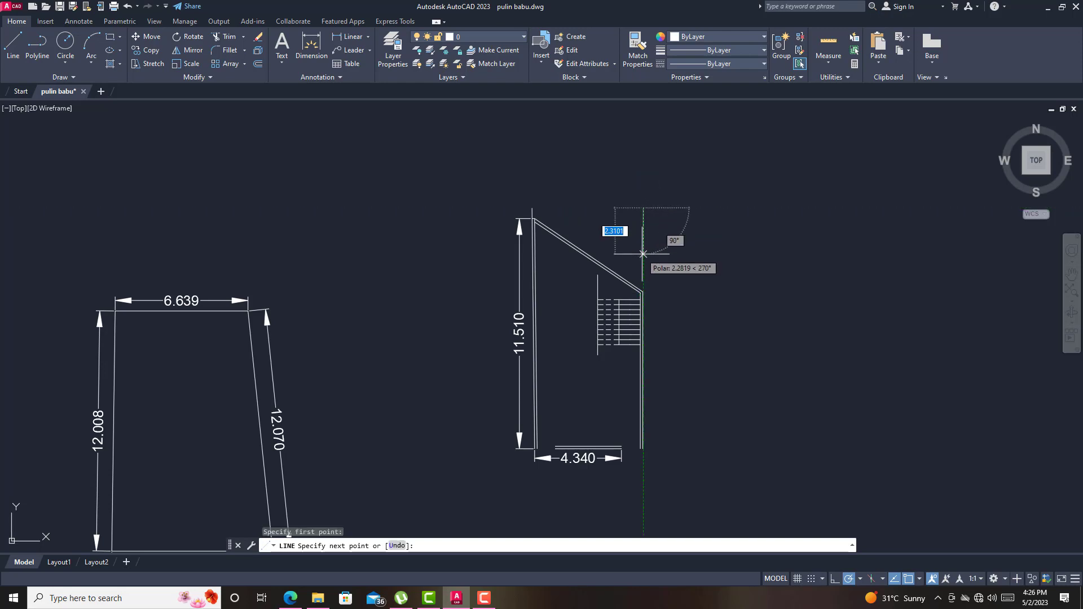
{"action": "type", "text": "1"}
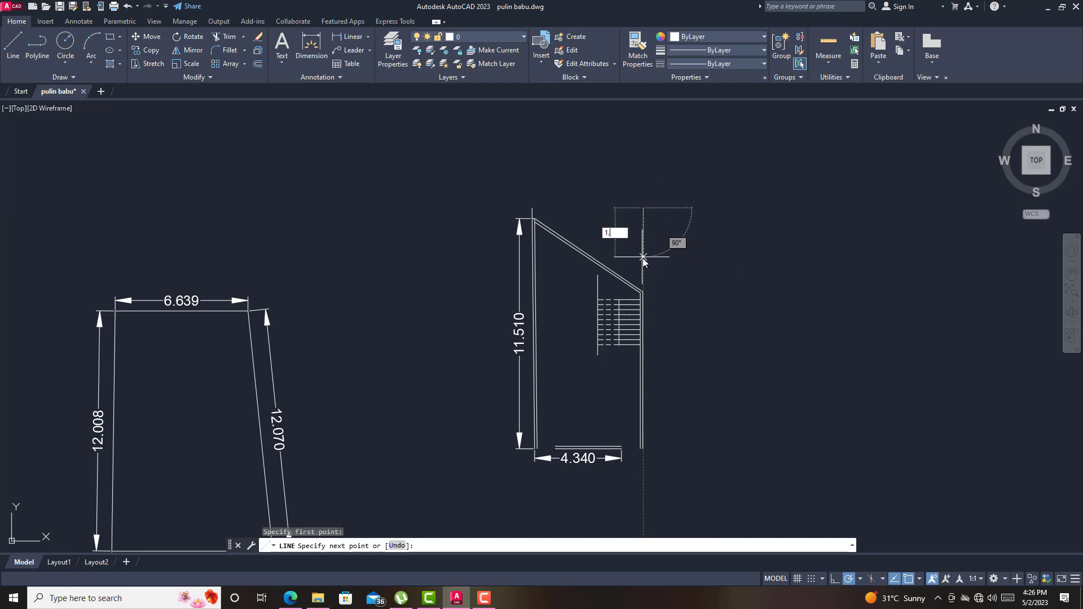
{"action": "type", "text": ".584"}
{"action": "key", "text": "Return"}
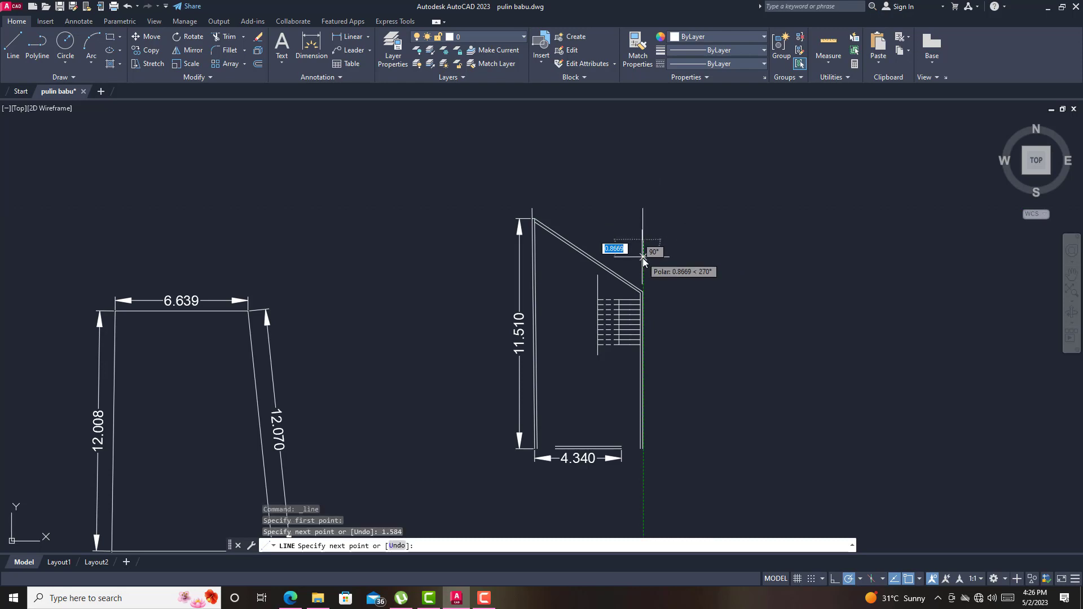
{"action": "key", "text": "Return"}
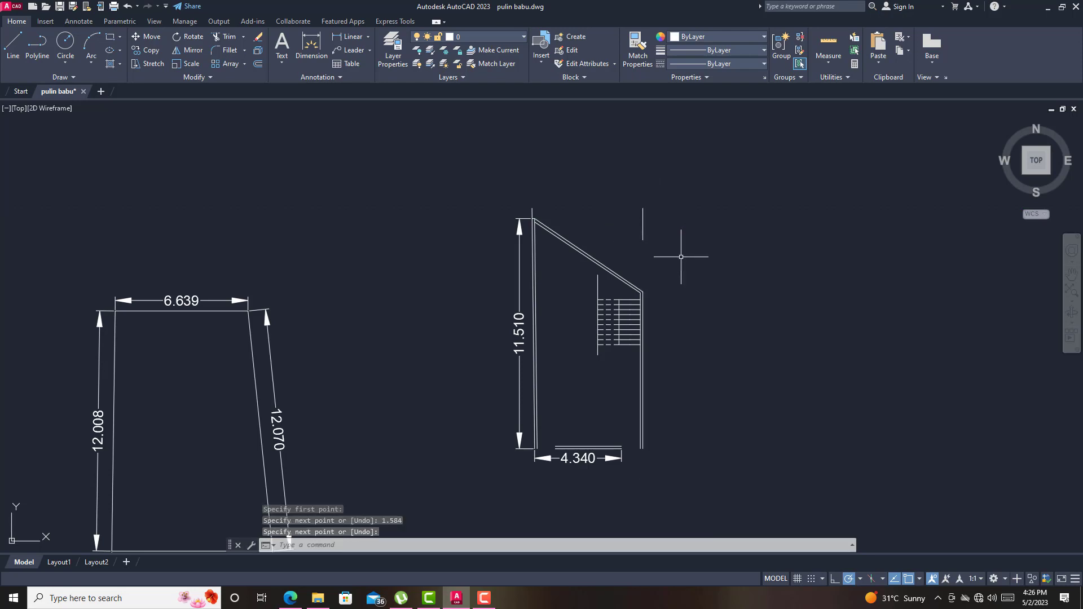
- Erase both parallel sloping lines of the outline's top wall
{"action": "left_click", "coordinate": [622, 277]}
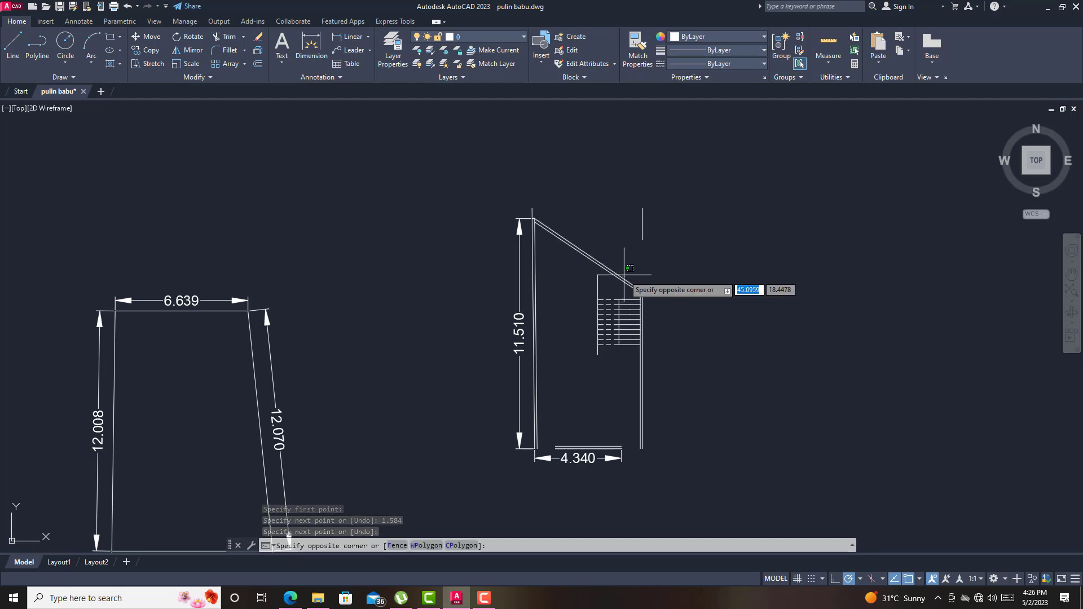
{"action": "left_click", "coordinate": [625, 277]}
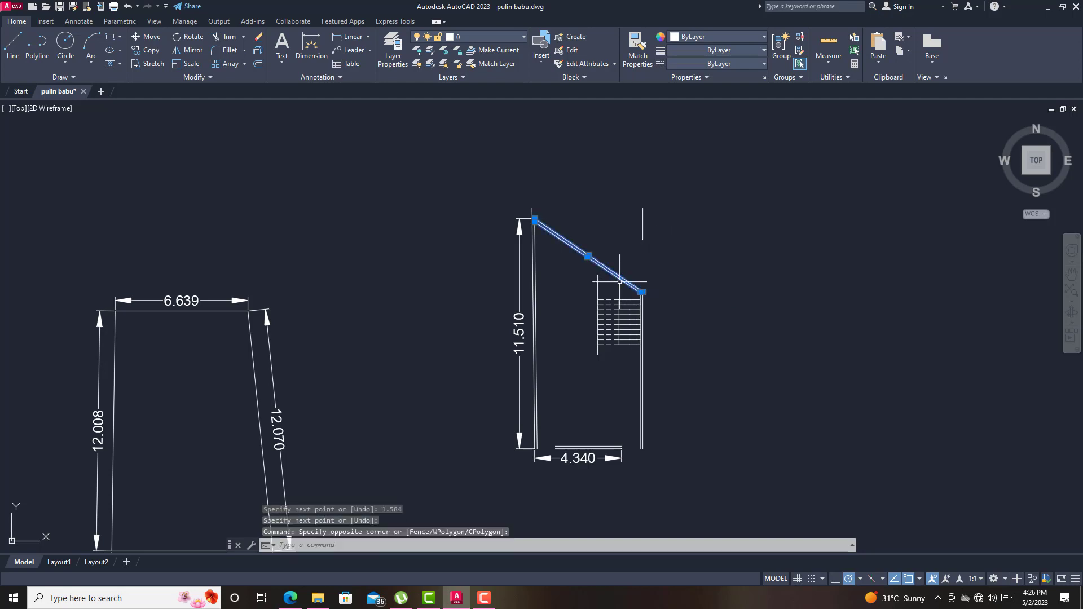
{"action": "left_click", "coordinate": [256, 38]}
- Extend both parallel lines of the right wall up to the lower end of the vertical reference line above them
{"action": "scroll", "coordinate": [626, 228], "scroll_direction": "up", "scroll_amount": 3}
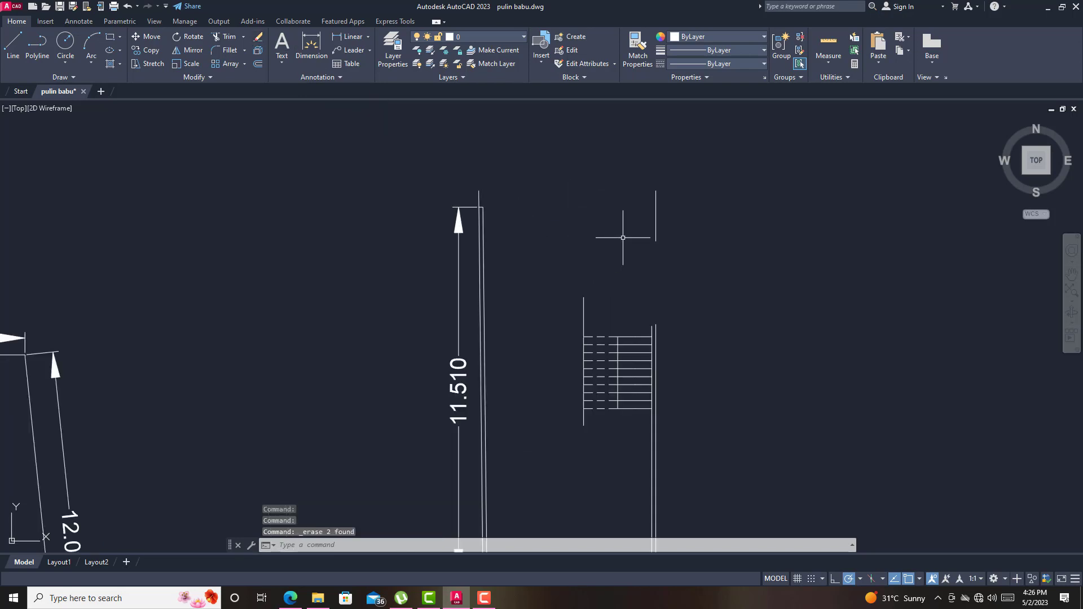
{"action": "left_click", "coordinate": [656, 328]}
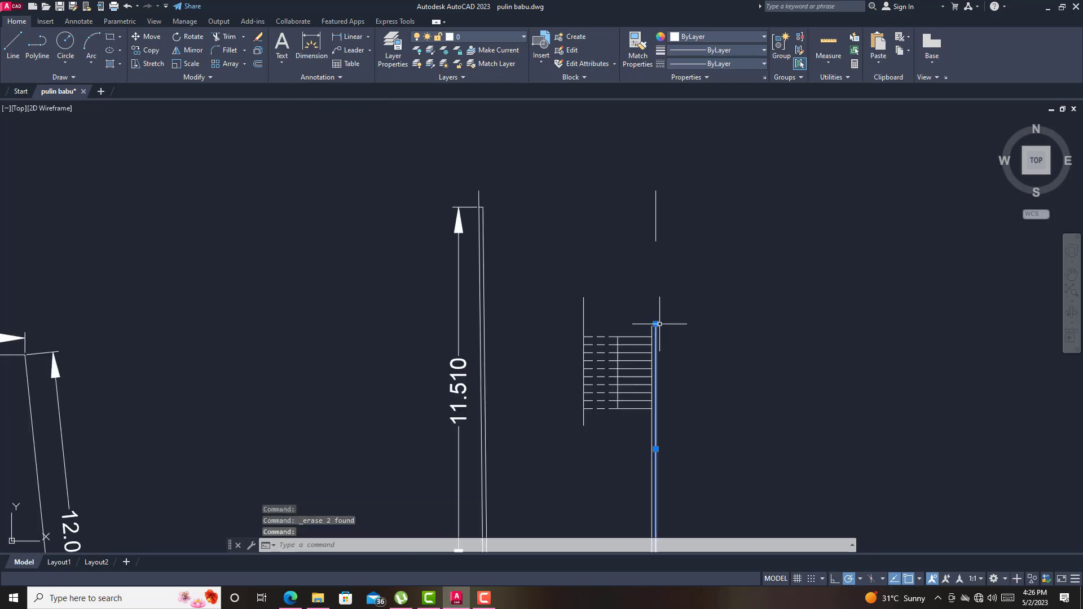
{"action": "left_click", "coordinate": [656, 324]}
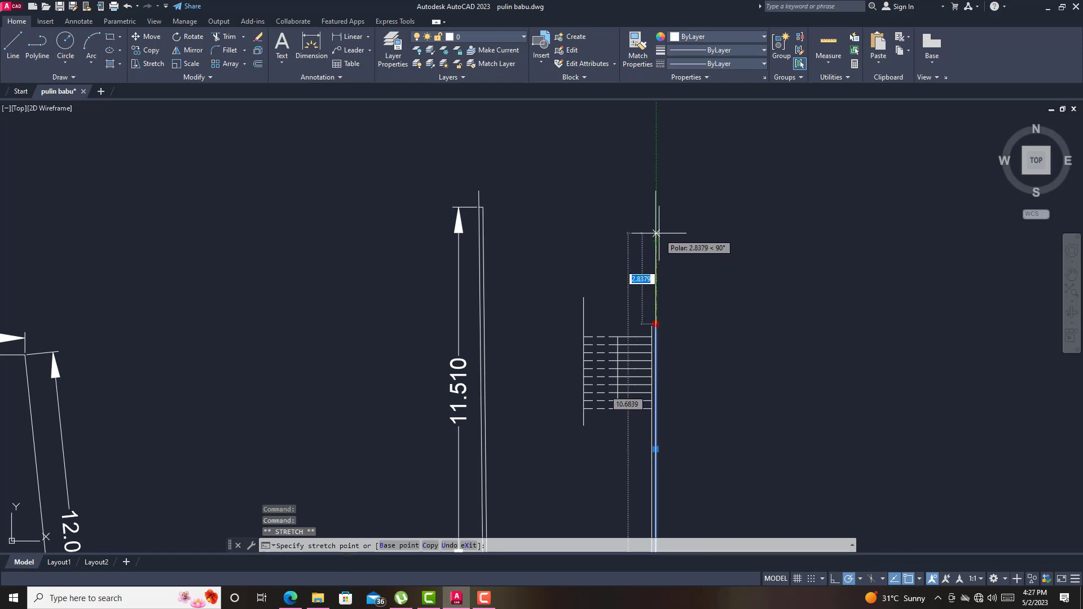
{"action": "left_click", "coordinate": [656, 241]}
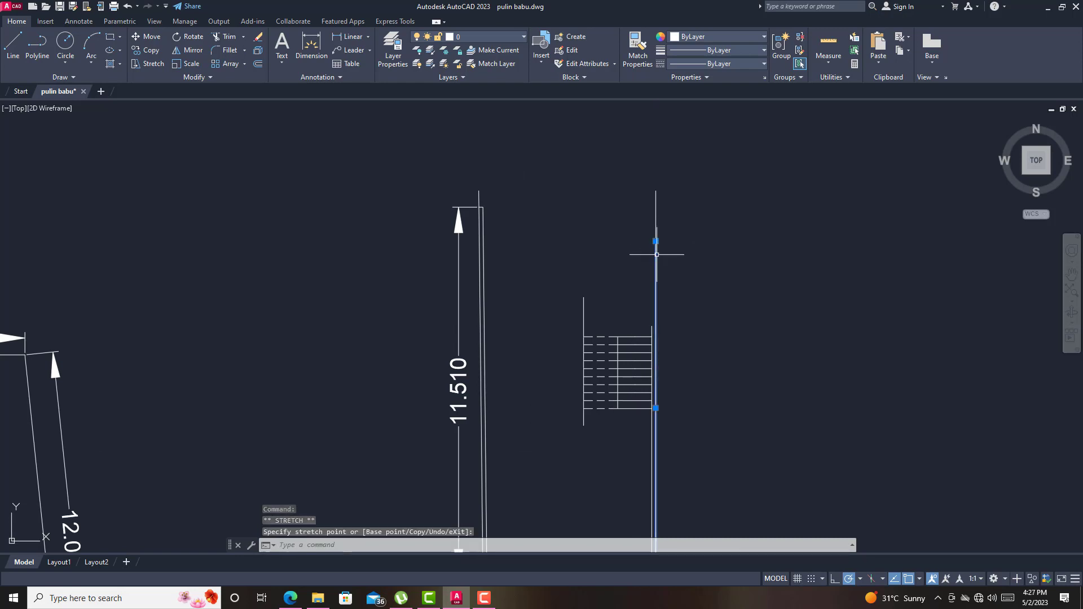
{"action": "left_click", "coordinate": [652, 328]}
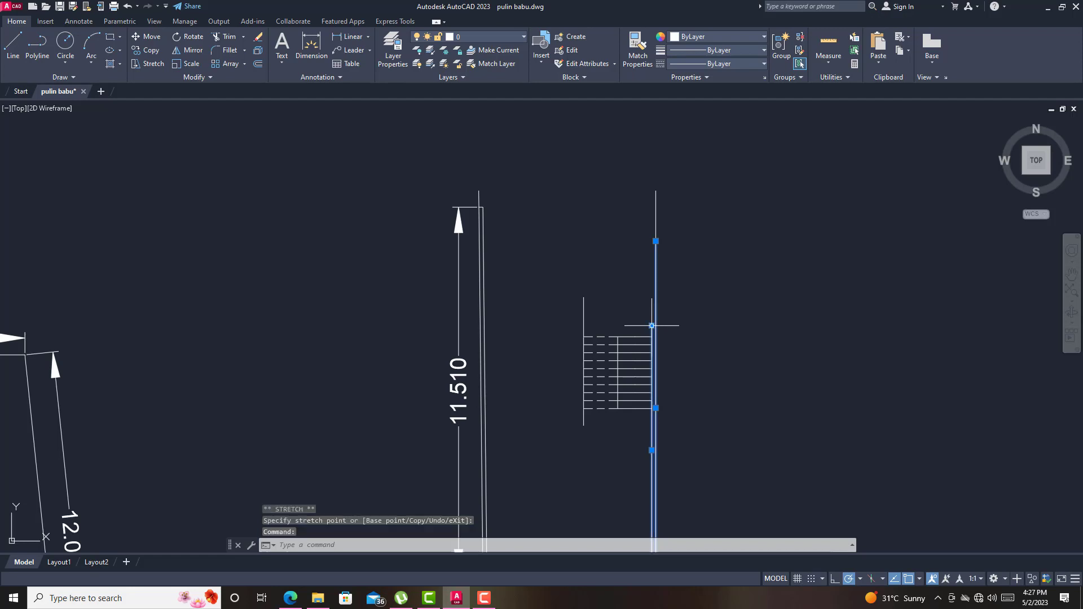
{"action": "left_click", "coordinate": [652, 326]}
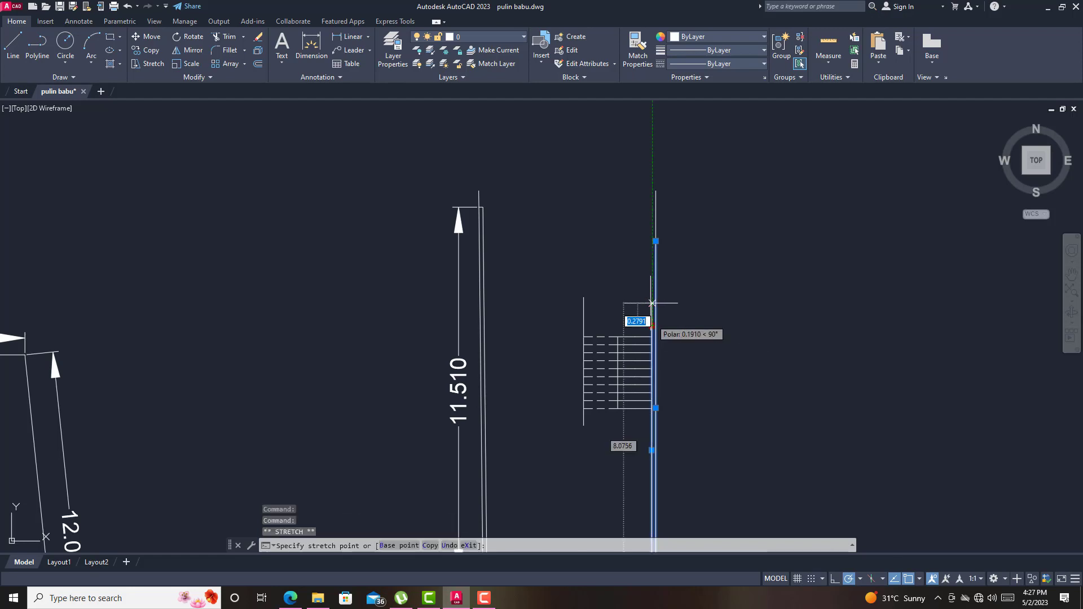
{"action": "left_click", "coordinate": [656, 242]}
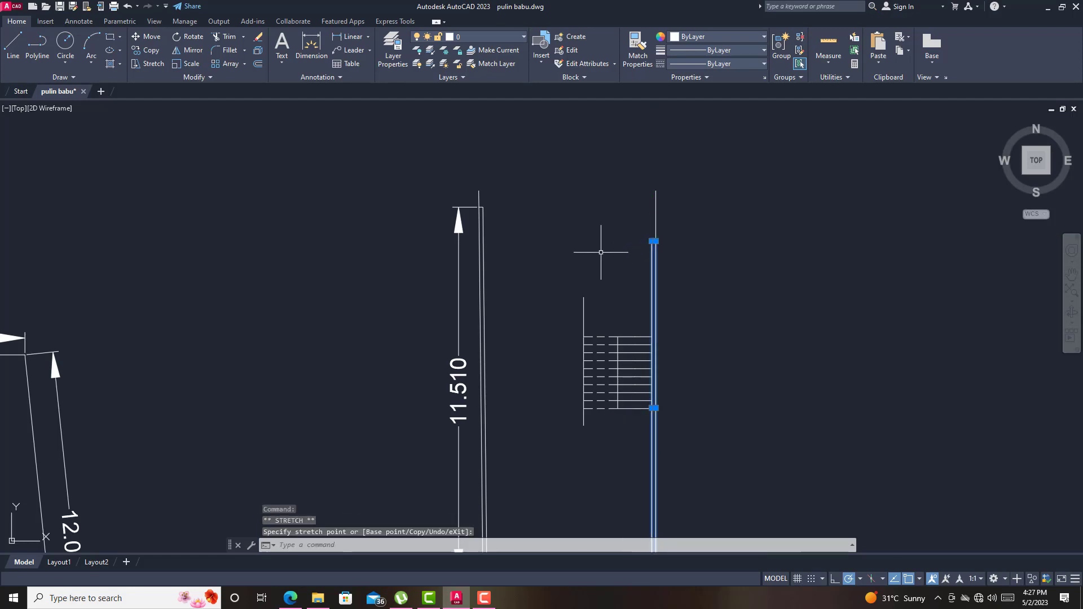
- Extend the staircase's left boundary line up to the level of the right wall's top and save the drawing
{"action": "left_click", "coordinate": [583, 307]}
{"action": "left_click", "coordinate": [584, 297]}
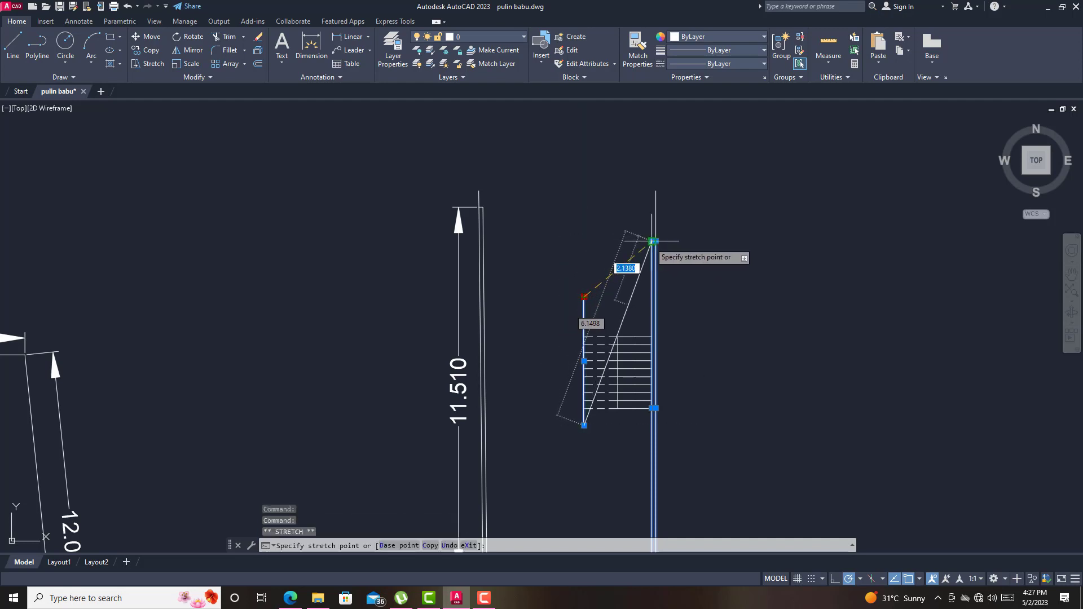
{"action": "left_click", "coordinate": [584, 241]}
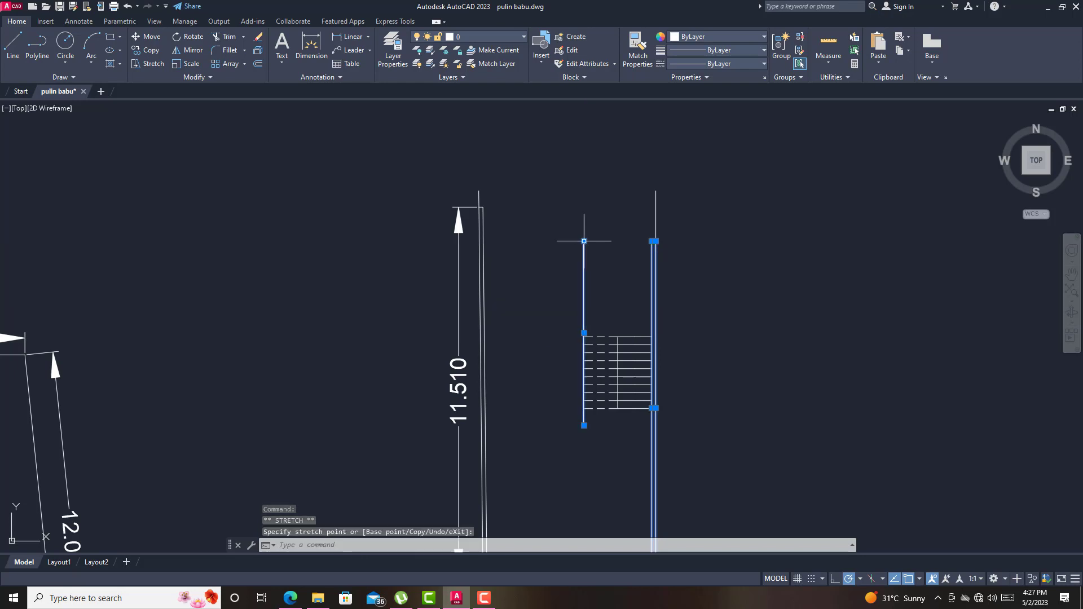
{"action": "left_click", "coordinate": [59, 7]}
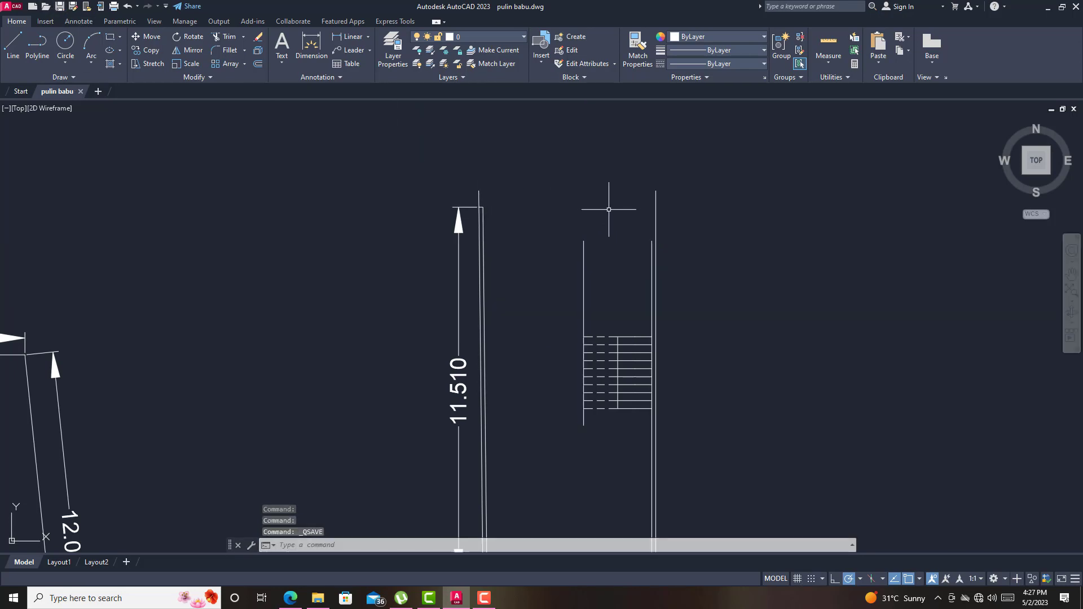
- Draw a sloping line from the top of the left wall's inner line to the upper end of the right wall's outer line
{"action": "left_click", "coordinate": [13, 49]}
{"action": "left_click", "coordinate": [483, 208]}
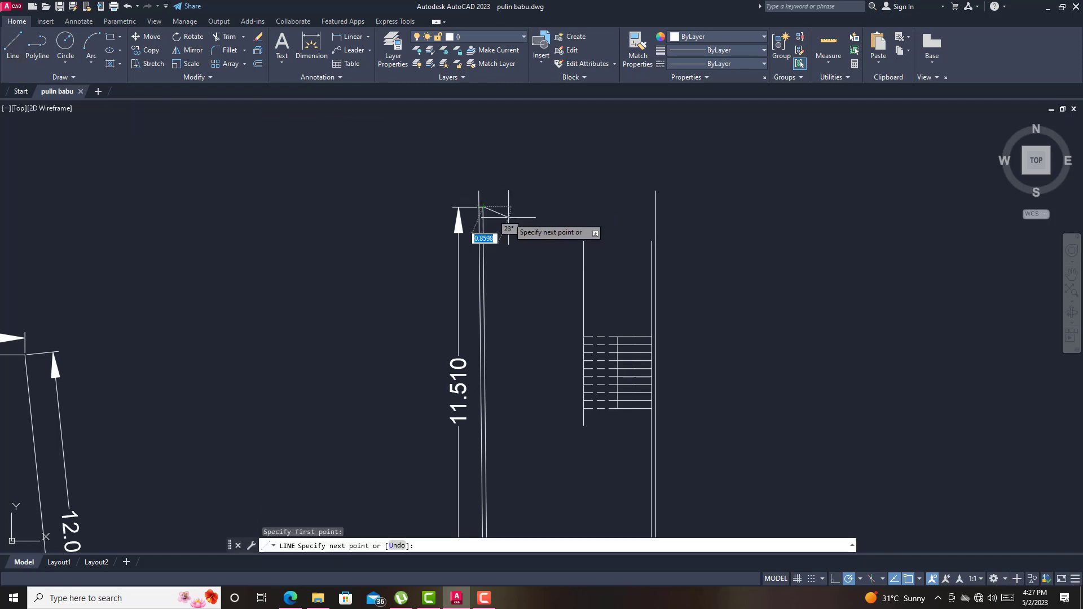
{"action": "left_click", "coordinate": [656, 241]}
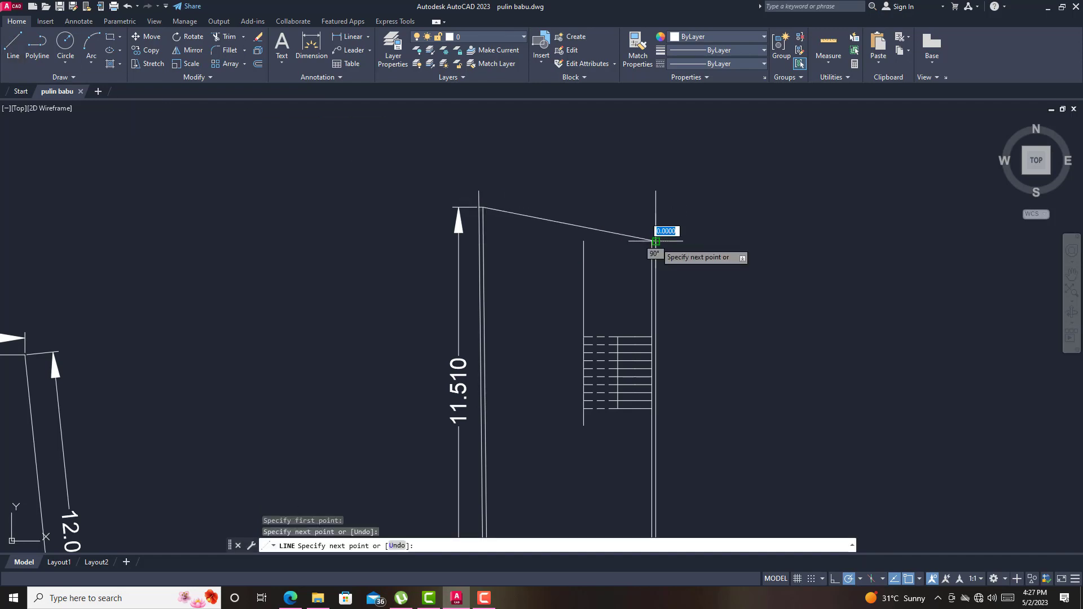
{"action": "key", "text": "Return"}
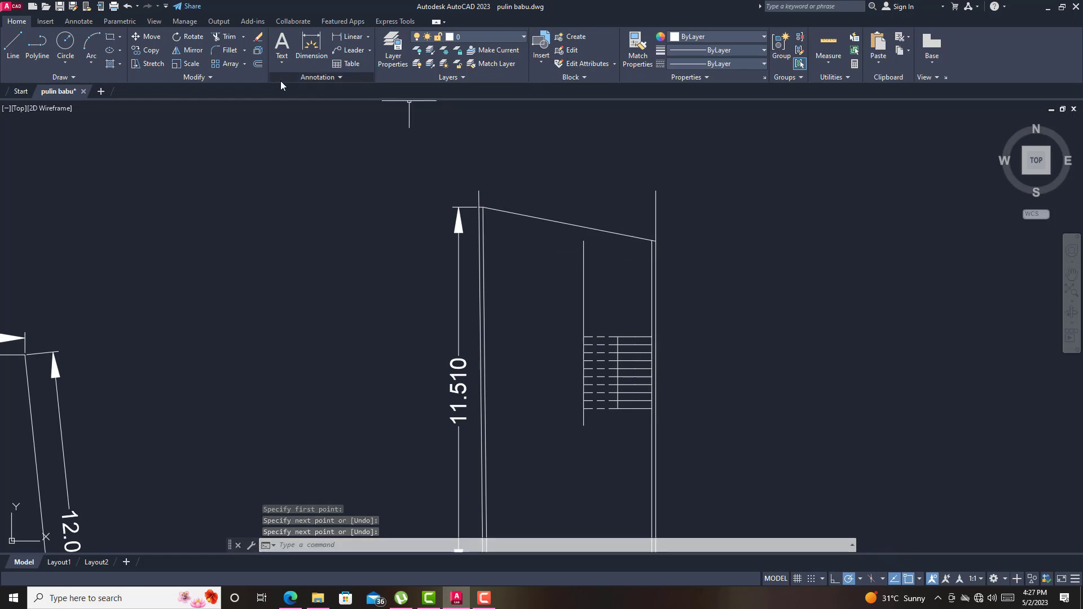
- Offset the new sloping top line by 0.125 toward the inside of the outline
{"action": "left_click", "coordinate": [258, 63]}
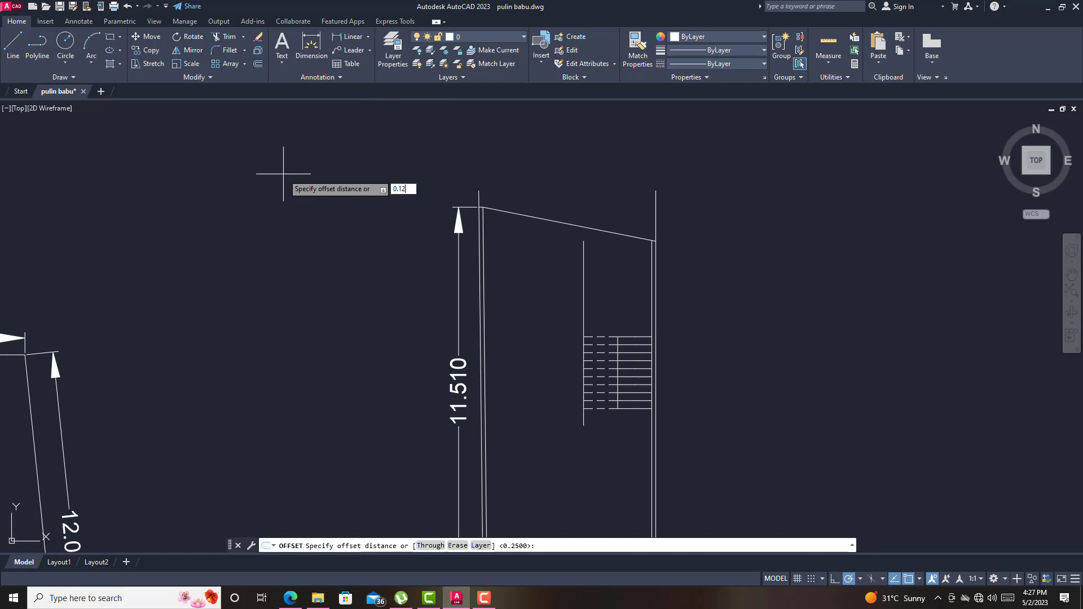
{"action": "type", "text": "0.125"}
{"action": "key", "text": "Return"}
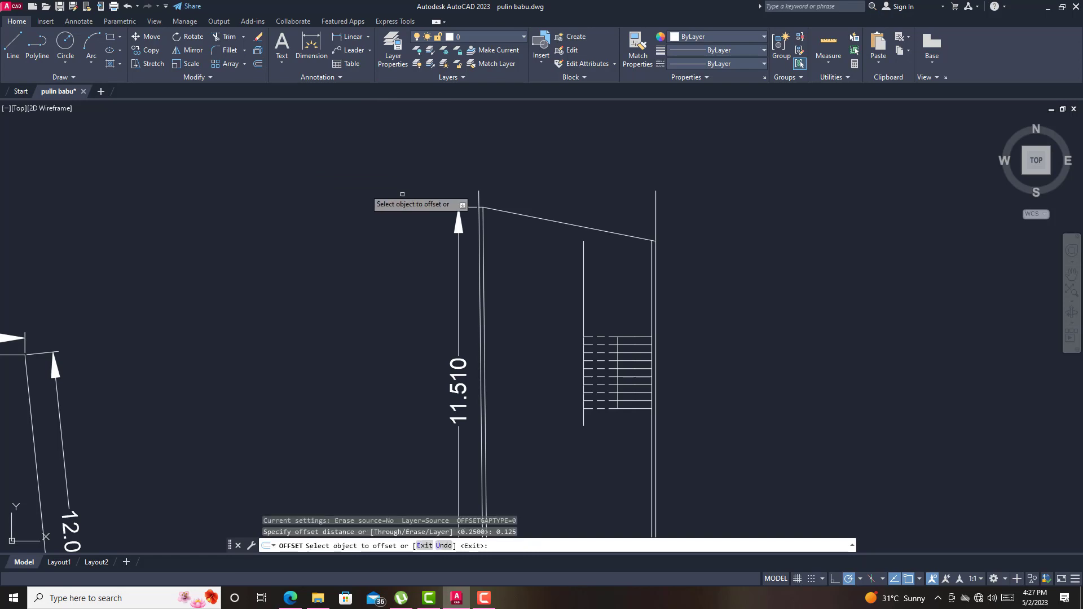
{"action": "left_click", "coordinate": [561, 221]}
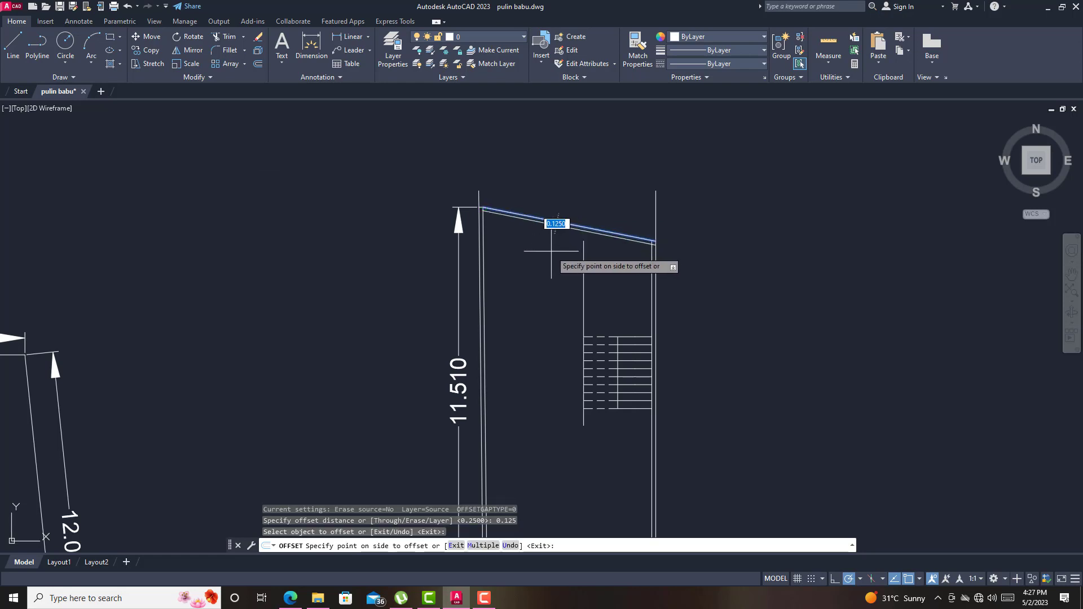
{"action": "left_click", "coordinate": [551, 248]}
{"action": "key", "text": "Return"}
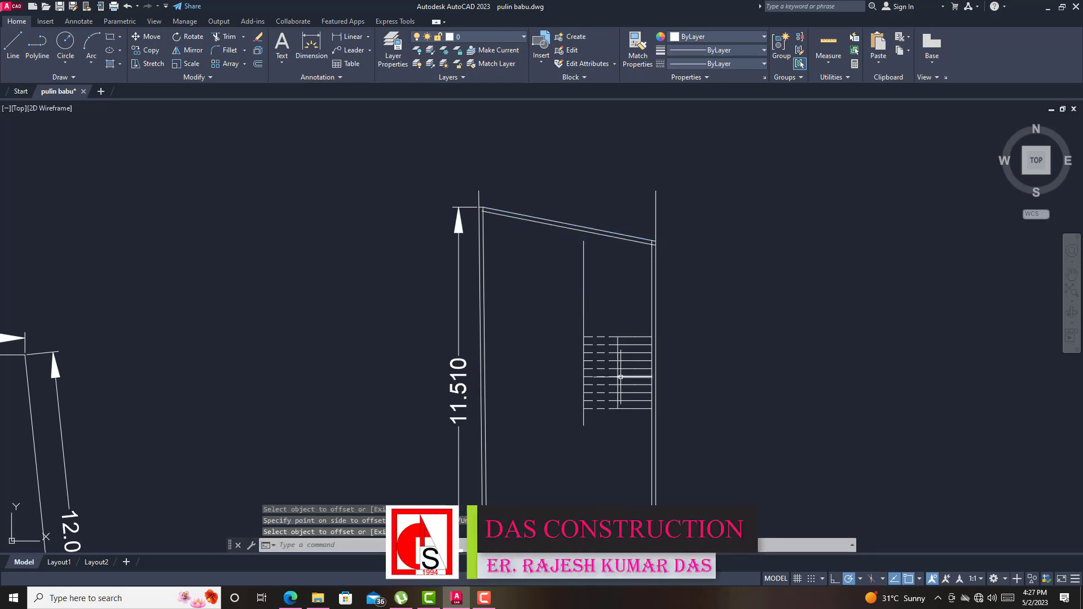
- Move the stair treads, with their dashed parts and centre line, about 2.06 straight up toward the sloping top wall
{"action": "left_click", "coordinate": [638, 409]}
{"action": "left_click", "coordinate": [580, 292]}
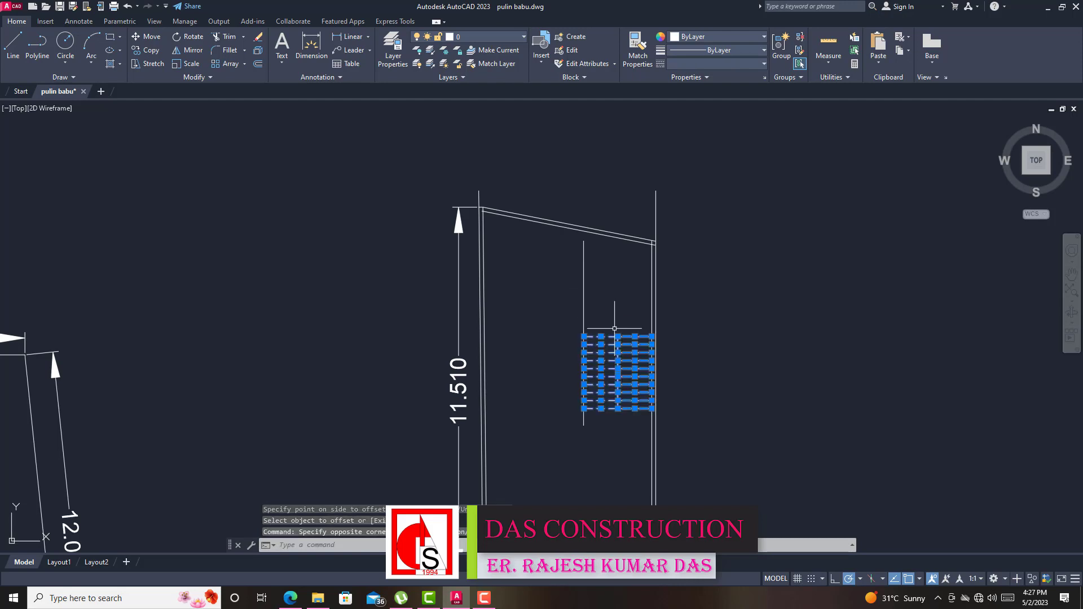
{"action": "left_click", "coordinate": [145, 40]}
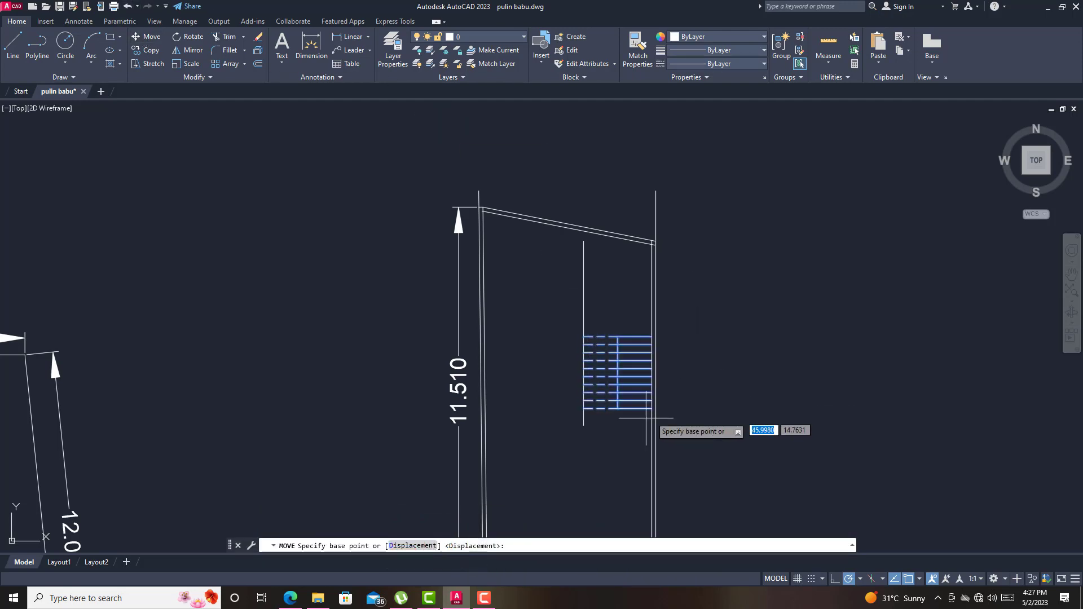
{"action": "left_click", "coordinate": [622, 435]}
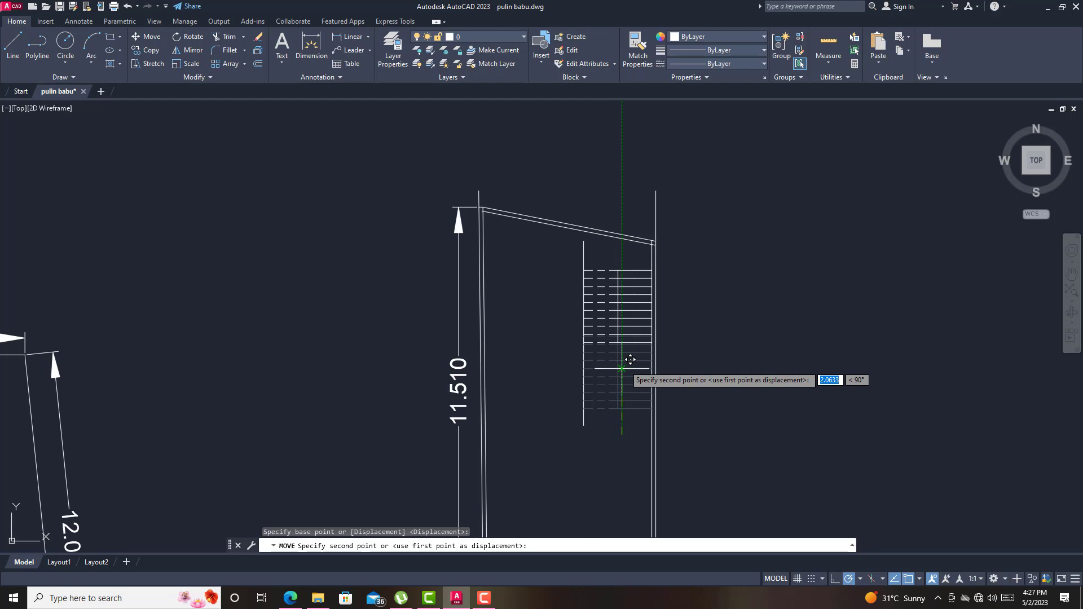
{"action": "left_click", "coordinate": [622, 368]}
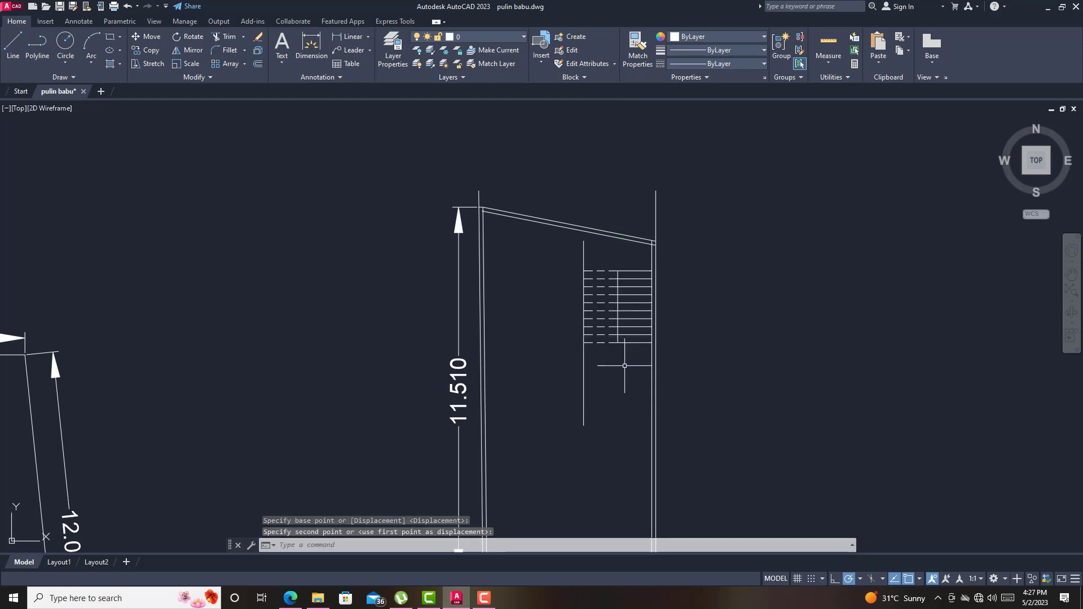
- Extend the staircase's left boundary line up to the inner sloping line of the top wall and save the drawing
{"action": "left_click", "coordinate": [584, 252]}
{"action": "left_click", "coordinate": [584, 241]}
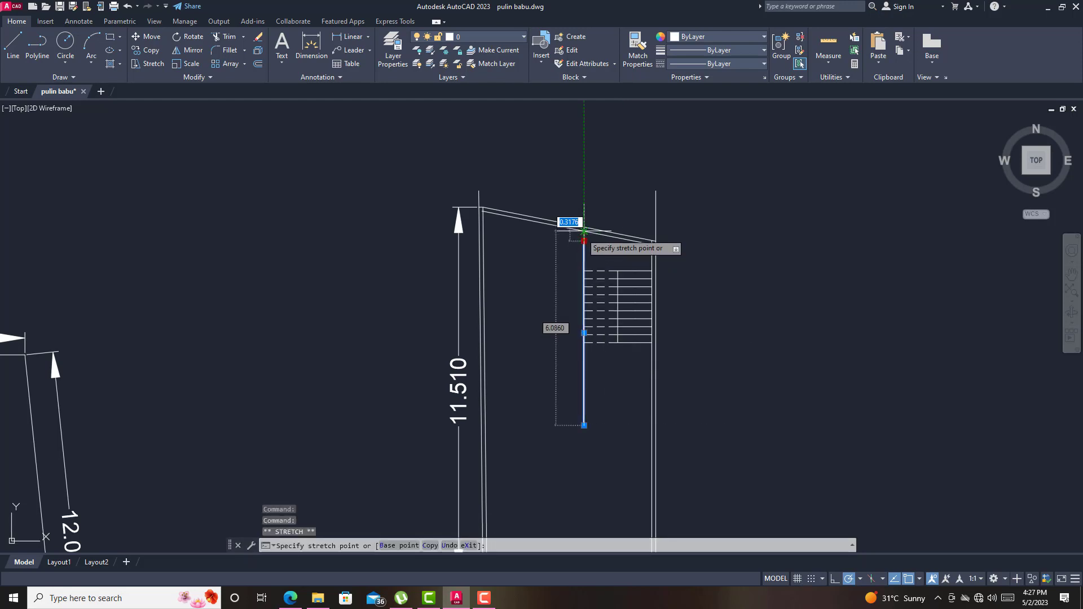
{"action": "left_click", "coordinate": [584, 231]}
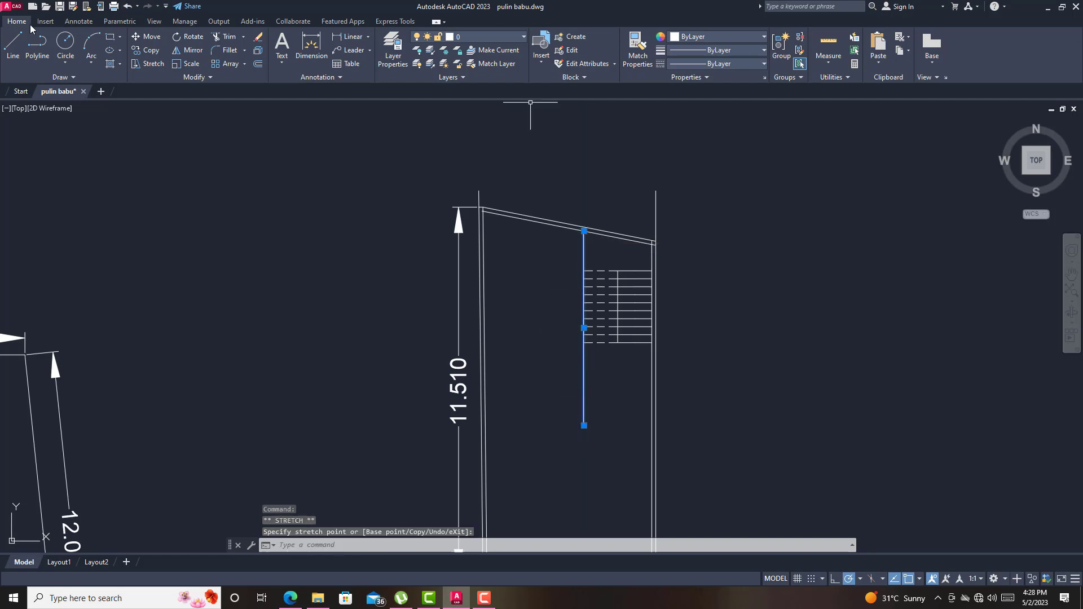
{"action": "key", "text": "Escape"}
{"action": "key", "text": "ctrl+s"}
- Shorten the inner sloping line's left end to meet the left wall's inner line and save the drawing
{"action": "scroll", "coordinate": [491, 188], "scroll_direction": "up", "scroll_amount": 5}
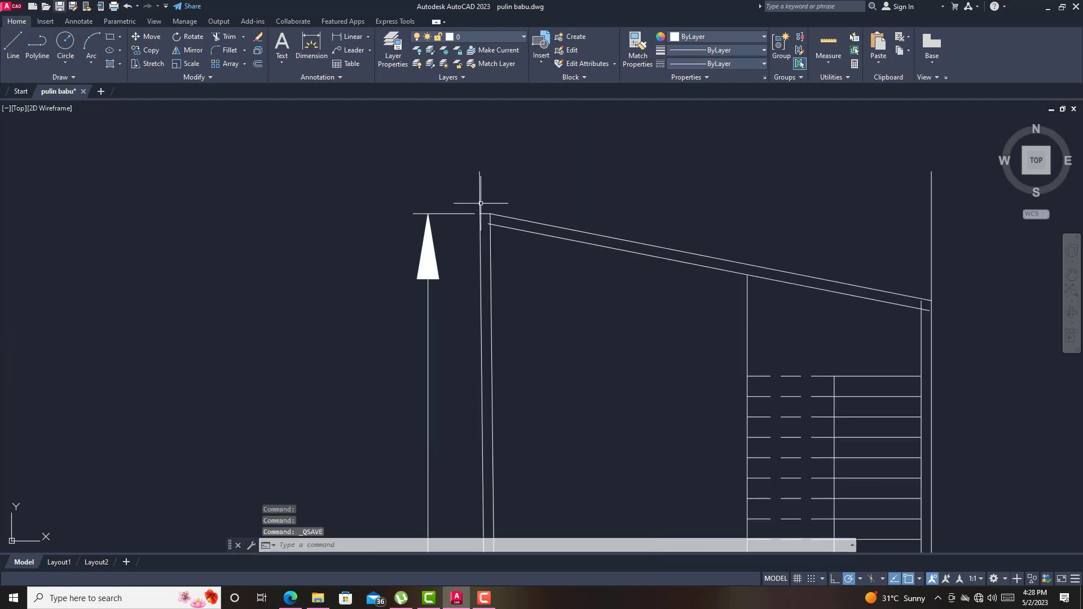
{"action": "left_click", "coordinate": [515, 338]}
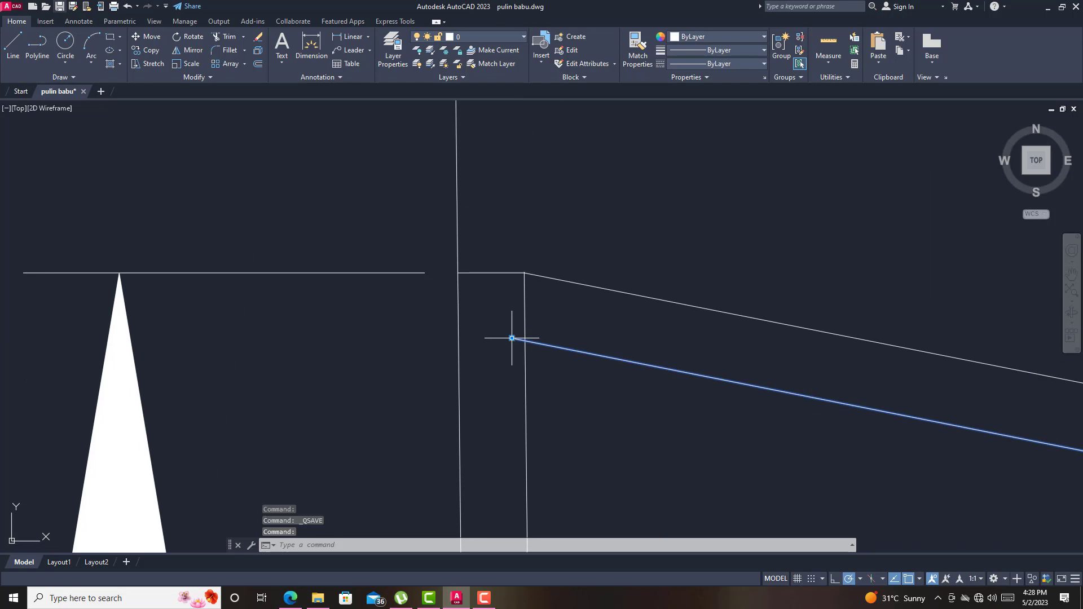
{"action": "left_click", "coordinate": [513, 338]}
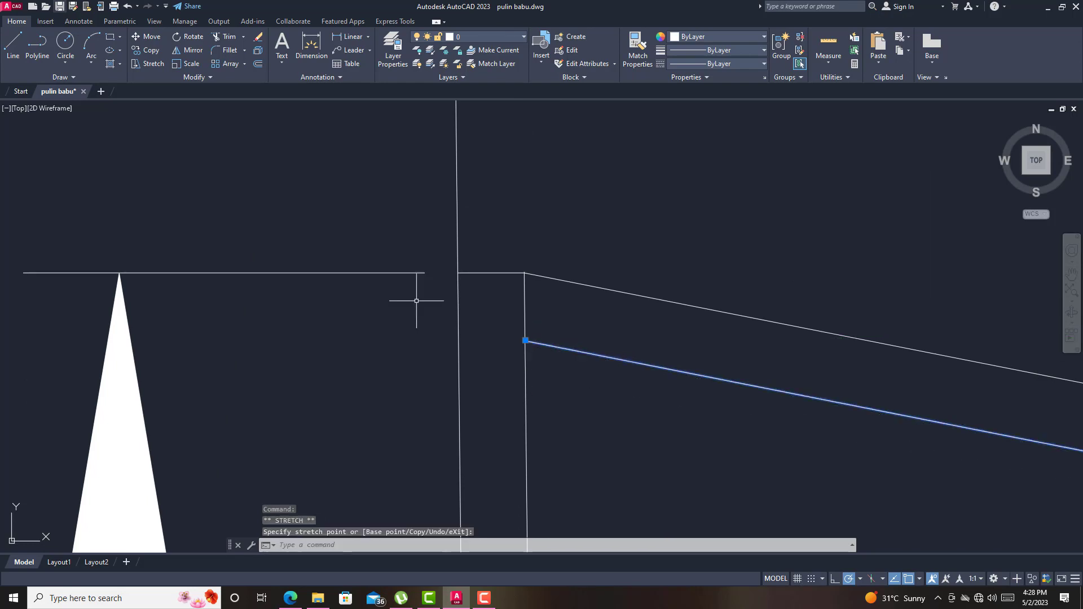
{"action": "scroll", "coordinate": [307, 259], "scroll_direction": "down", "scroll_amount": 4}
{"action": "scroll", "coordinate": [334, 262], "scroll_direction": "down", "scroll_amount": 4}
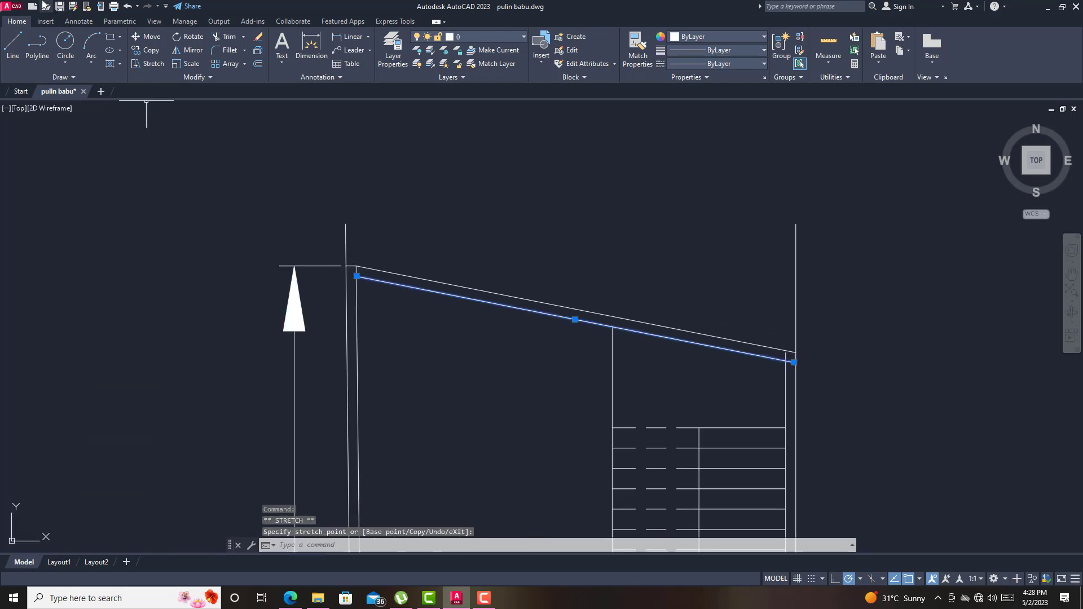
{"action": "left_click", "coordinate": [59, 6]}
- Trim the overlapping ends of the inner sloping line and the right wall's inner line at their corner, and save the drawing
{"action": "scroll", "coordinate": [571, 286], "scroll_direction": "up", "scroll_amount": 6}
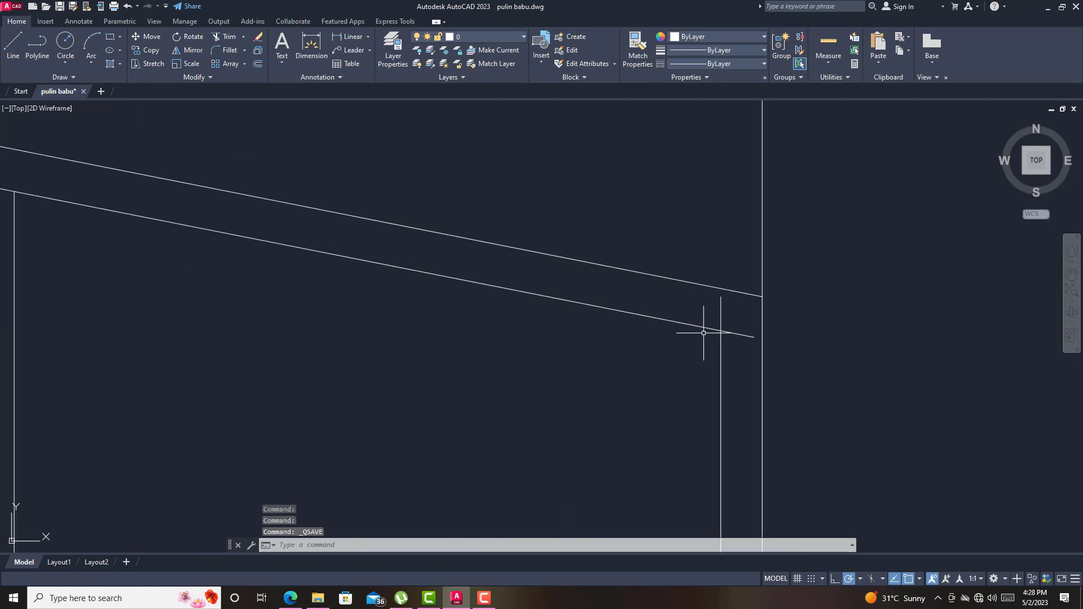
{"action": "left_click", "coordinate": [733, 344]}
{"action": "left_click", "coordinate": [700, 305]}
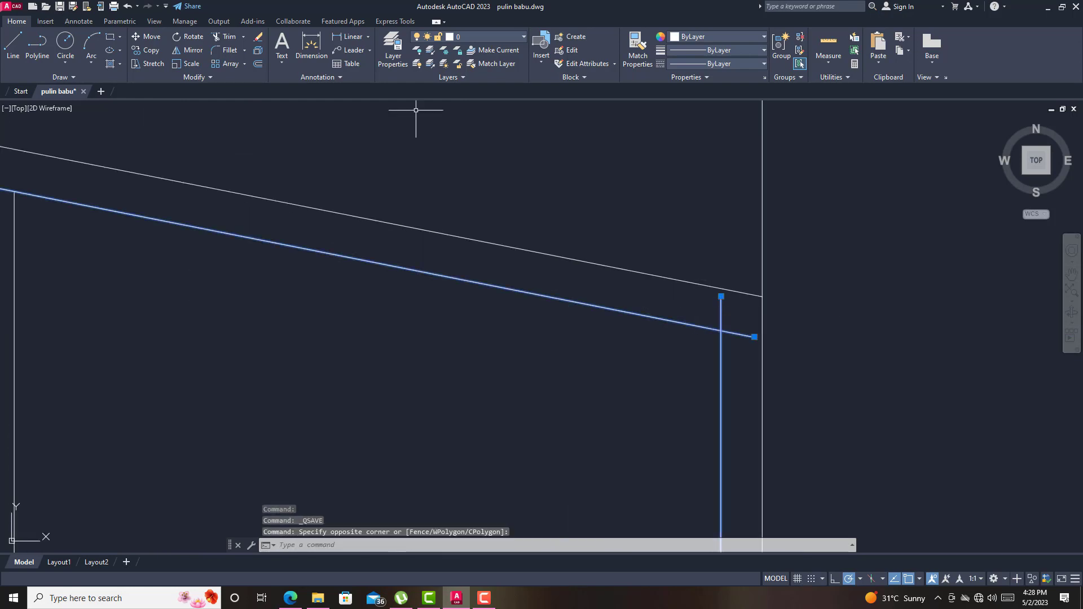
{"action": "left_click", "coordinate": [215, 39]}
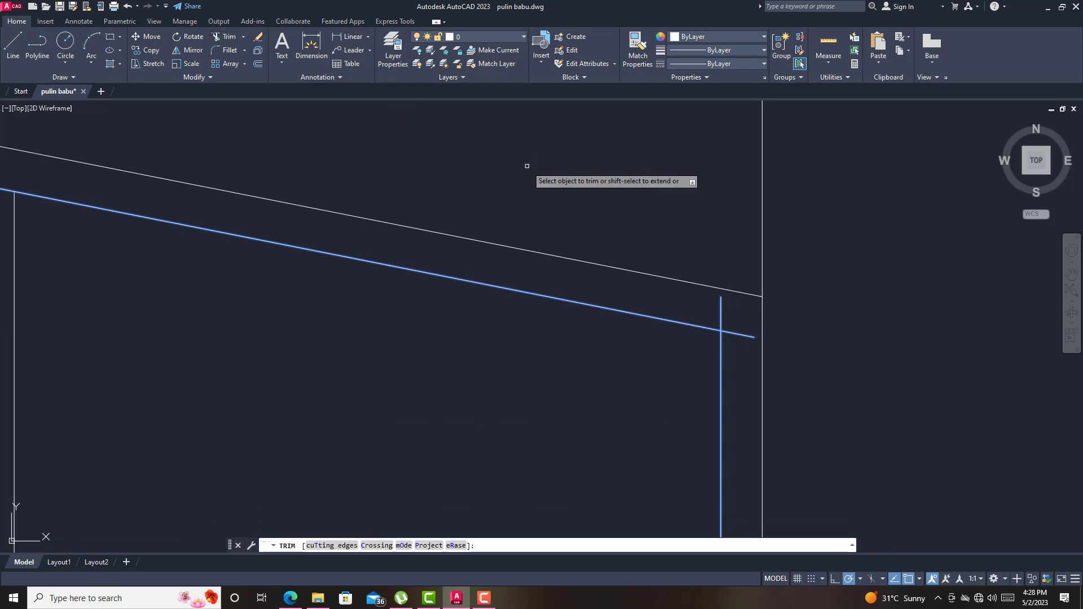
{"action": "left_click", "coordinate": [721, 309]}
{"action": "left_click", "coordinate": [737, 332]}
{"action": "scroll", "coordinate": [581, 168], "scroll_direction": "down", "scroll_amount": 5}
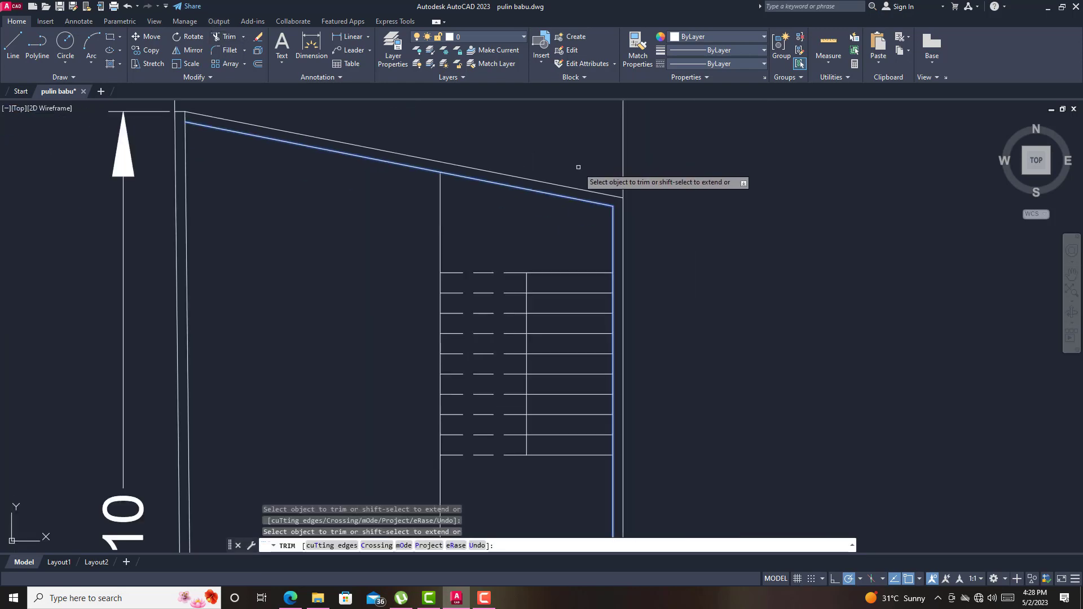
{"action": "scroll", "coordinate": [496, 237], "scroll_direction": "down", "scroll_amount": 7}
{"action": "scroll", "coordinate": [515, 254], "scroll_direction": "up", "scroll_amount": 5}
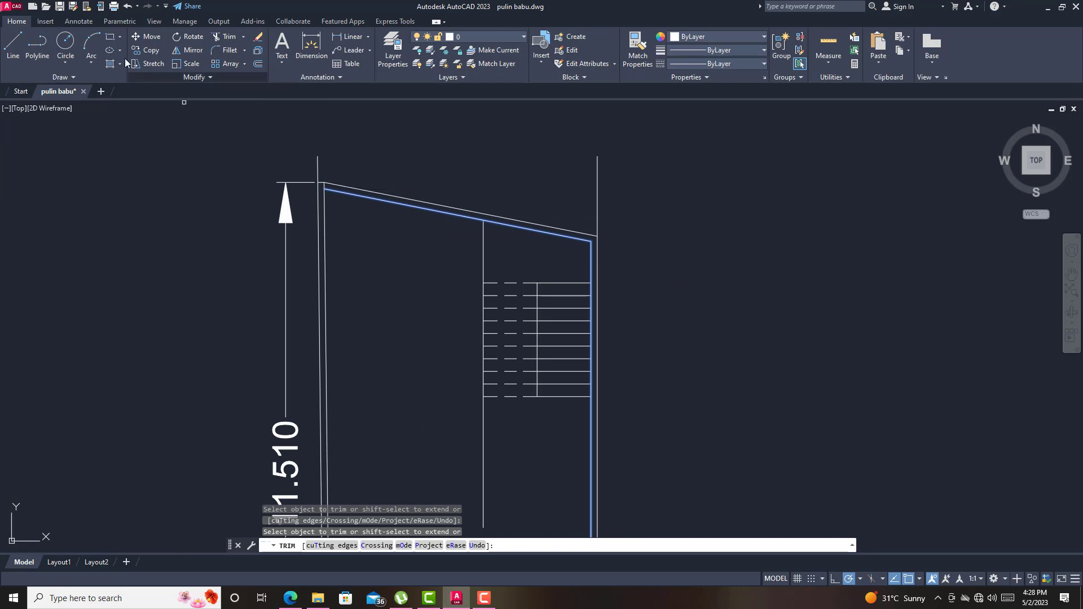
{"action": "left_click", "coordinate": [60, 6]}
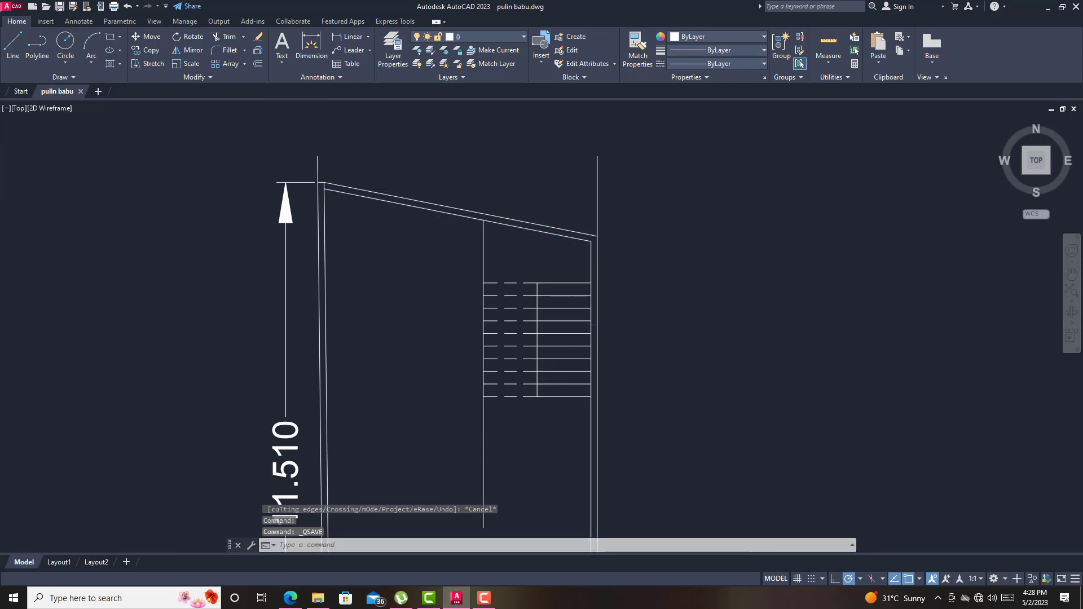
- Shorten the lower end of the staircase's left boundary line by about 1.75, ending just below the lowest tread, and save the drawing
{"action": "scroll", "coordinate": [574, 326], "scroll_direction": "down", "scroll_amount": 1}
{"action": "left_click", "coordinate": [517, 445]}
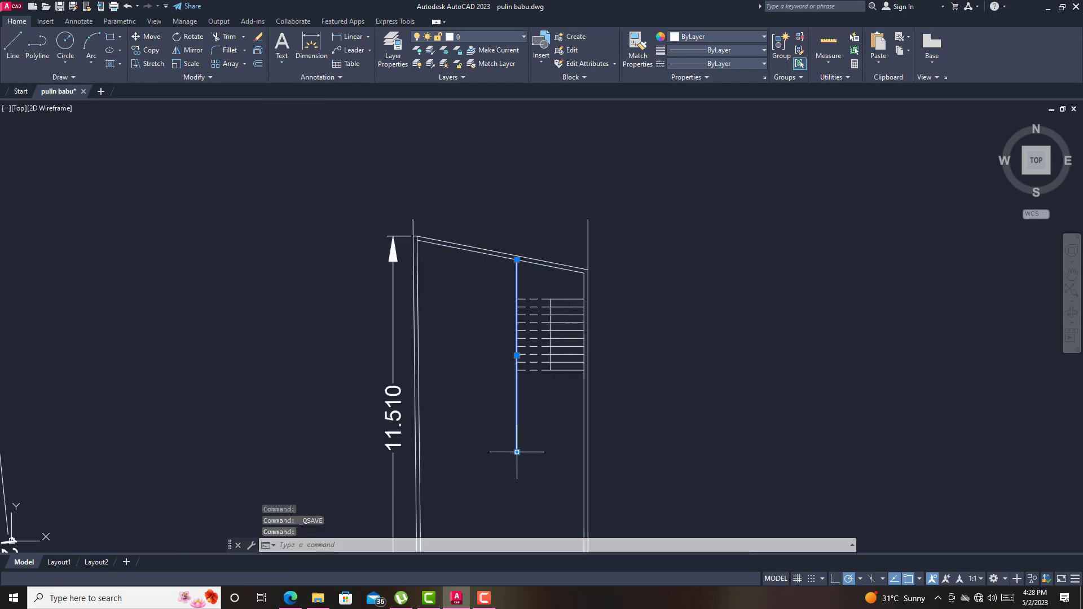
{"action": "scroll", "coordinate": [515, 451], "scroll_direction": "up", "scroll_amount": 4}
{"action": "left_click", "coordinate": [519, 443]}
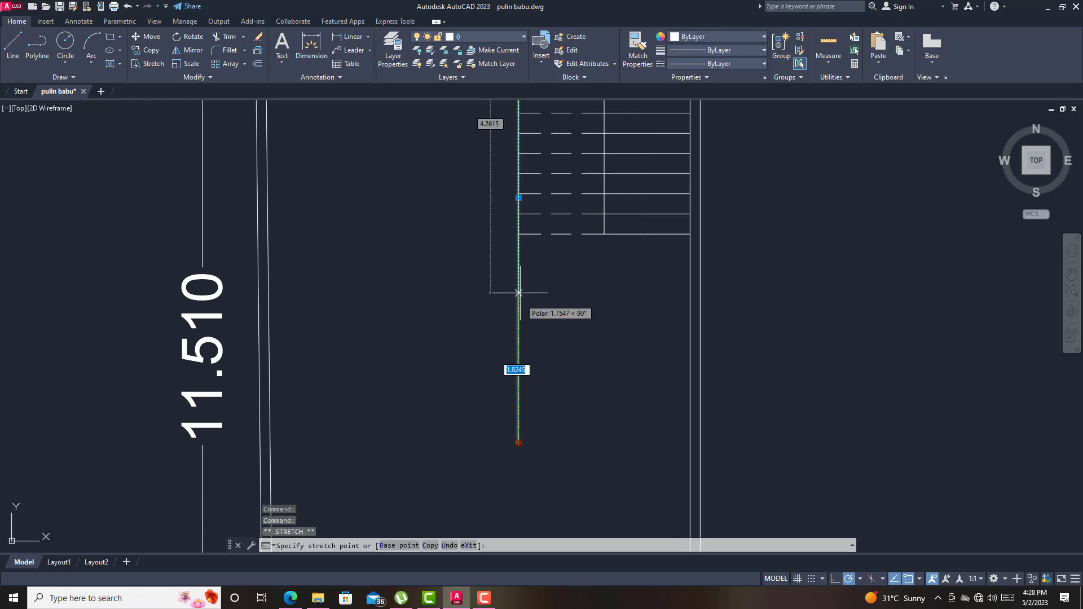
{"action": "left_click", "coordinate": [518, 304]}
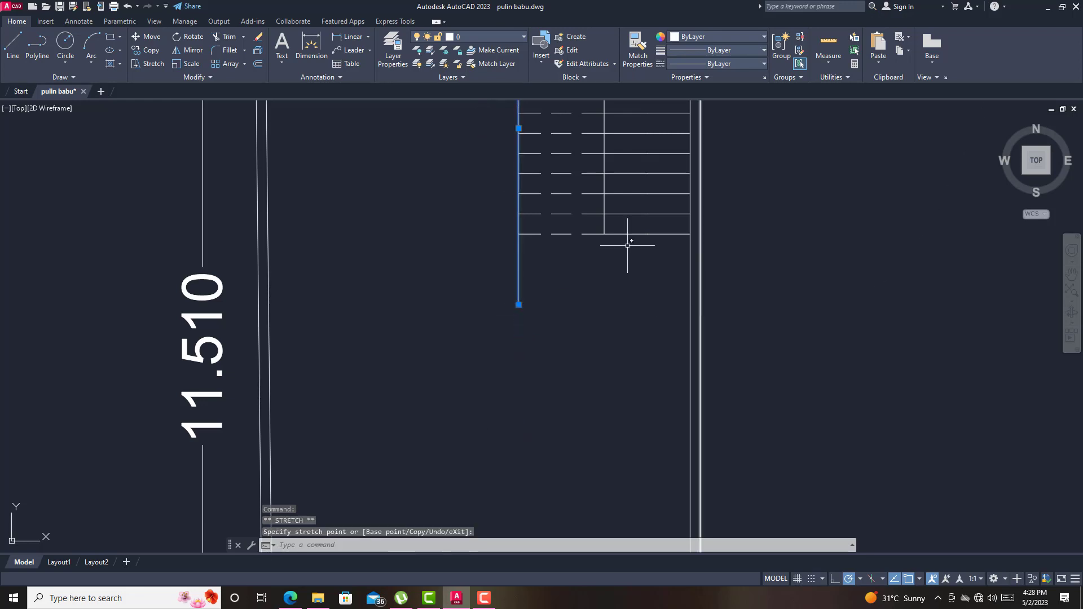
{"action": "key", "text": "Escape"}
{"action": "key", "text": "ctrl+s"}
{"action": "scroll", "coordinate": [504, 387], "scroll_direction": "down", "scroll_amount": 4}
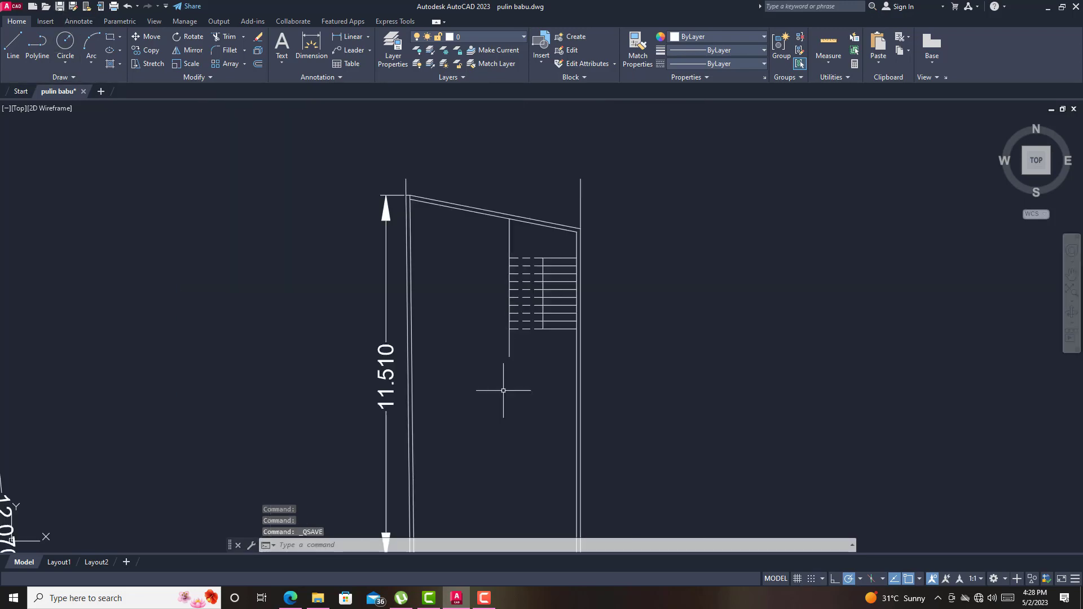
- Draw a horizontal partition line from the left wall's inner line to the lower end of the staircase's left boundary line
{"action": "scroll", "coordinate": [544, 327], "scroll_direction": "up", "scroll_amount": 4}
{"action": "scroll", "coordinate": [545, 332], "scroll_direction": "down", "scroll_amount": 4}
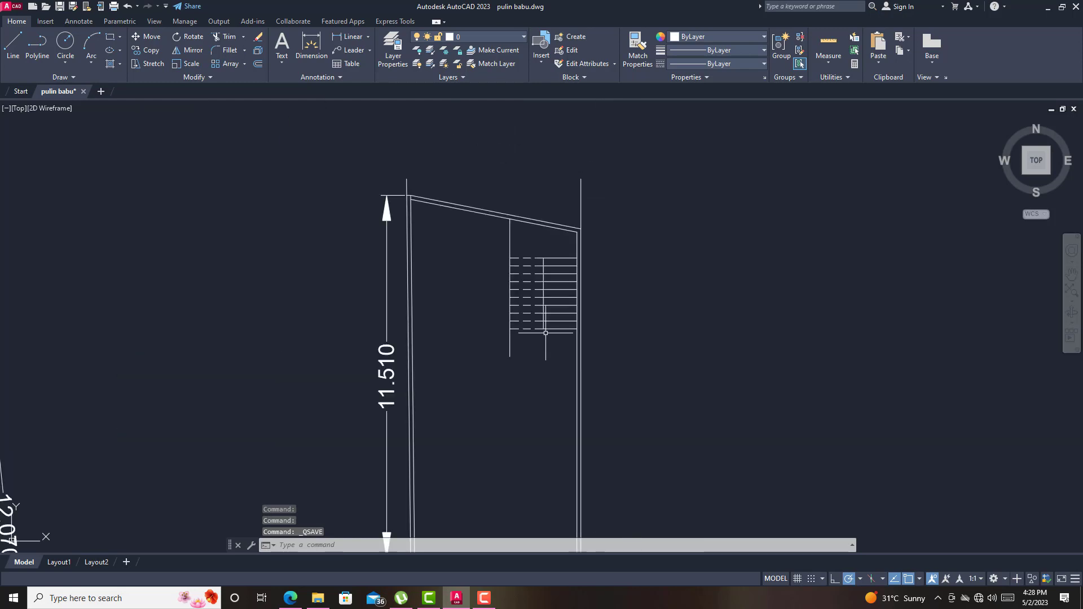
{"action": "scroll", "coordinate": [546, 333], "scroll_direction": "down", "scroll_amount": 4}
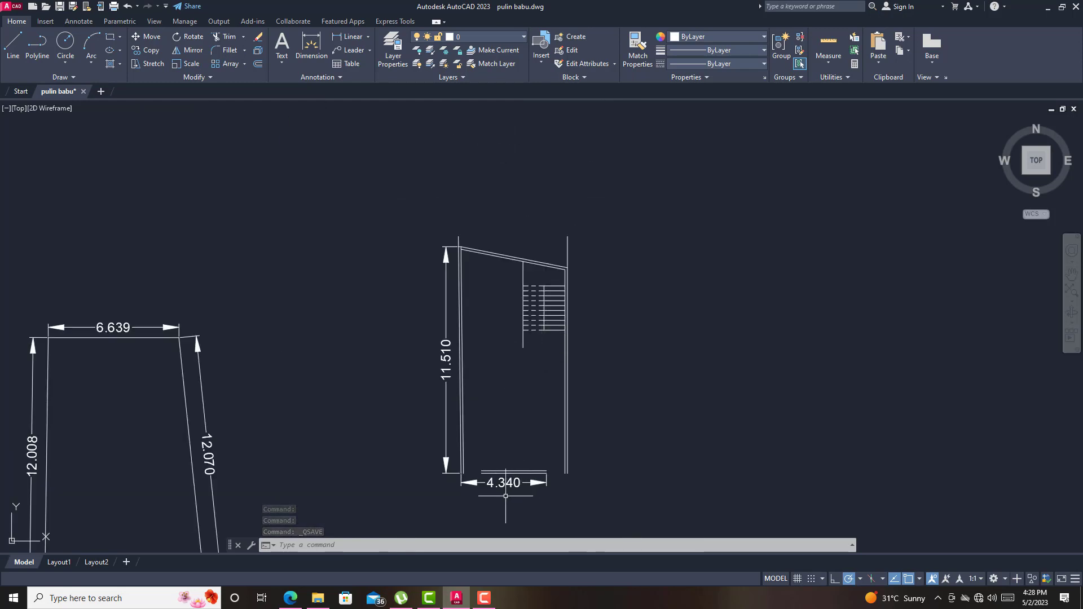
{"action": "scroll", "coordinate": [510, 492], "scroll_direction": "up", "scroll_amount": 4}
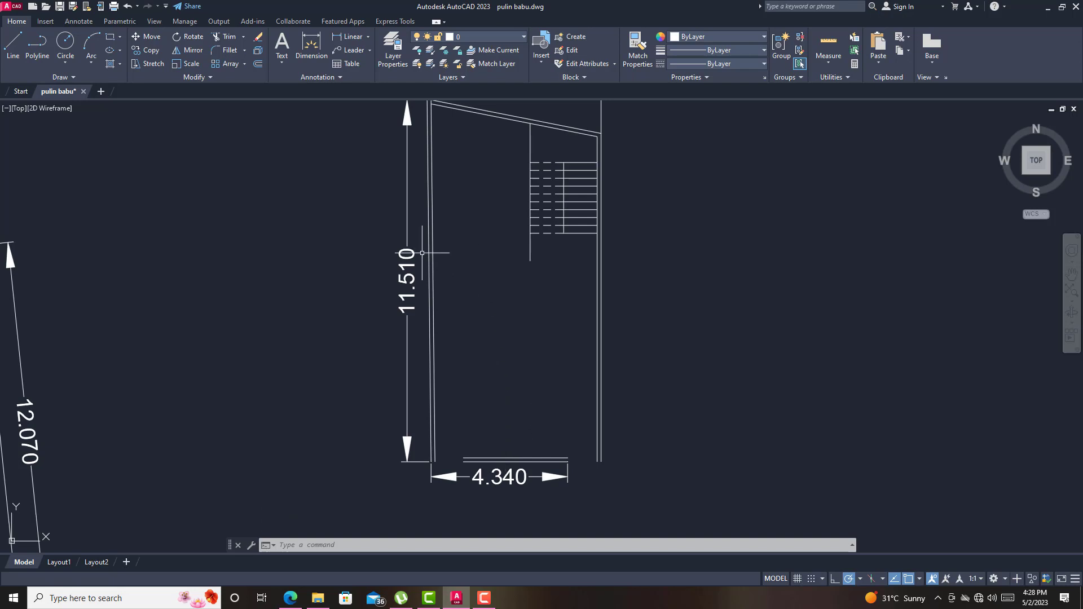
{"action": "left_click", "coordinate": [12, 44]}
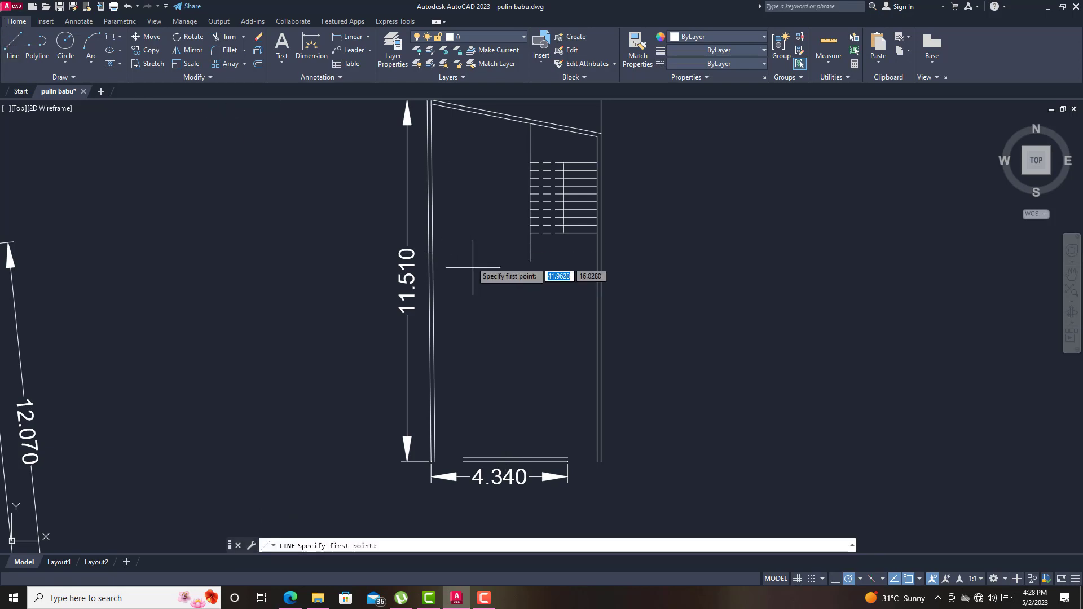
{"action": "scroll", "coordinate": [486, 273], "scroll_direction": "up", "scroll_amount": 4}
{"action": "scroll", "coordinate": [552, 272], "scroll_direction": "down", "scroll_amount": 1}
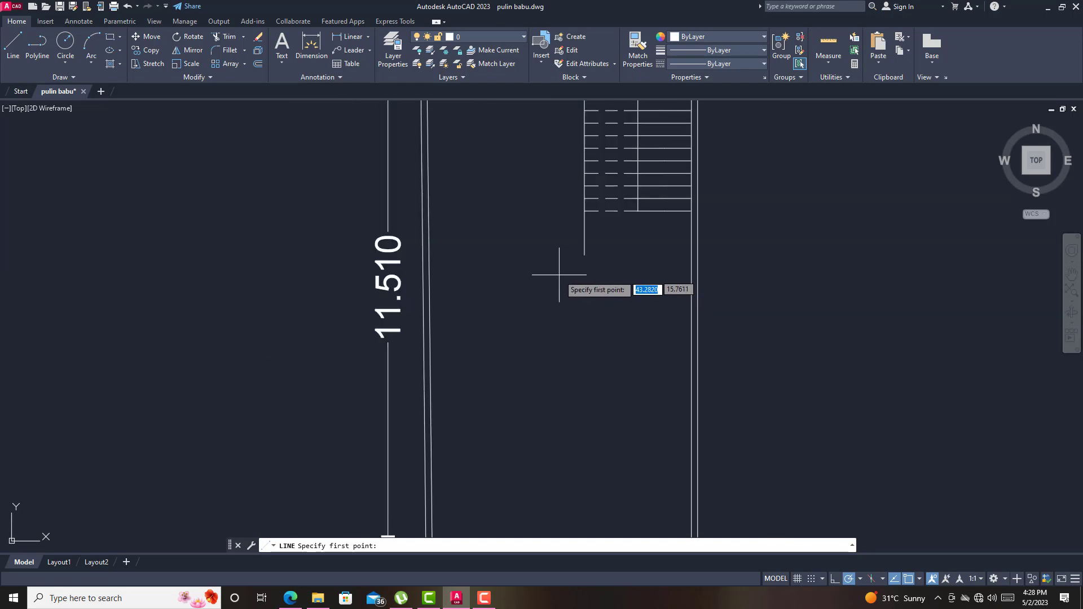
{"action": "scroll", "coordinate": [561, 276], "scroll_direction": "down", "scroll_amount": 3}
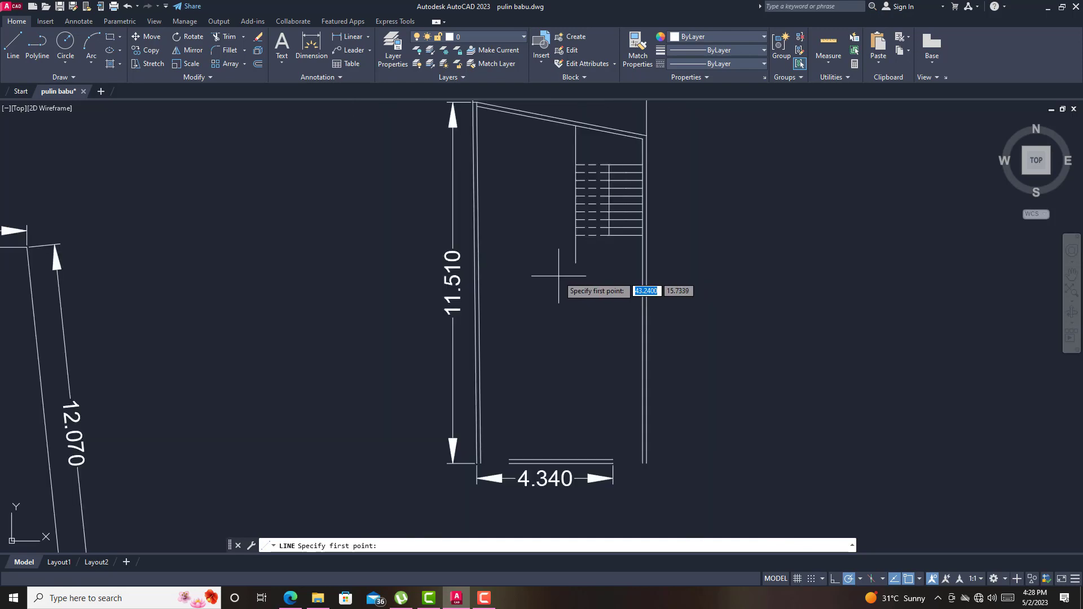
{"action": "left_click", "coordinate": [479, 263]}
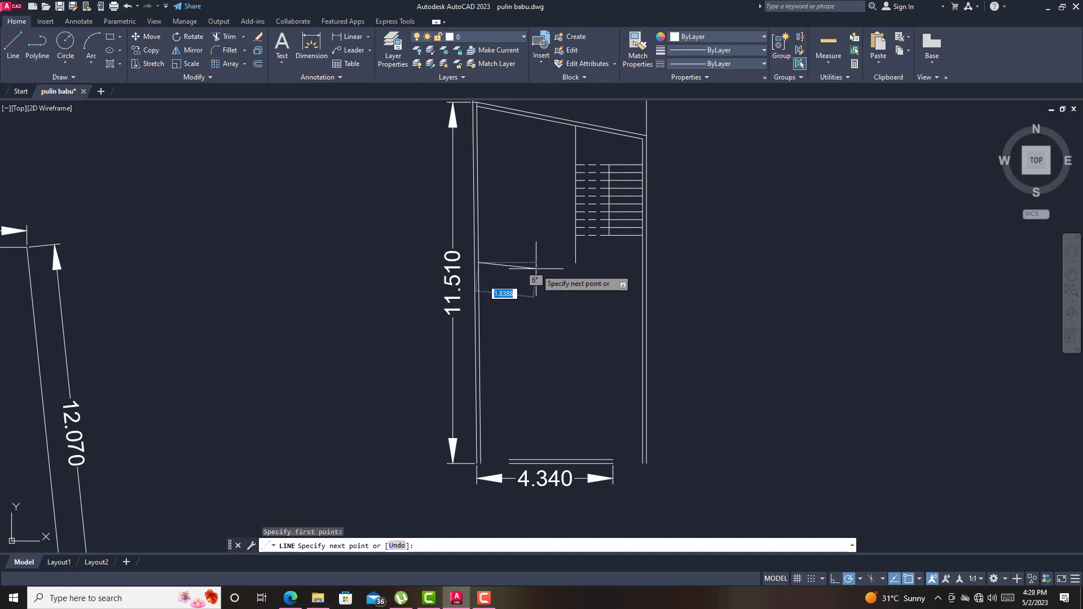
{"action": "left_click", "coordinate": [575, 262]}
{"action": "key", "text": "Return"}
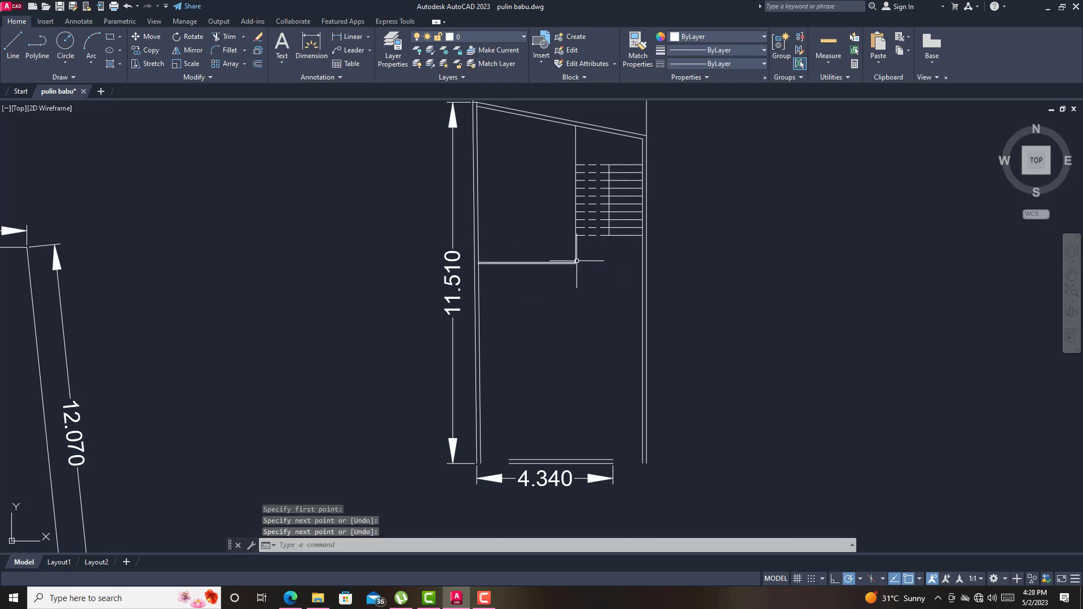
- Shorten the staircase's left boundary line up to the lowest tread and save the drawing
{"action": "scroll", "coordinate": [575, 251], "scroll_direction": "up", "scroll_amount": 4}
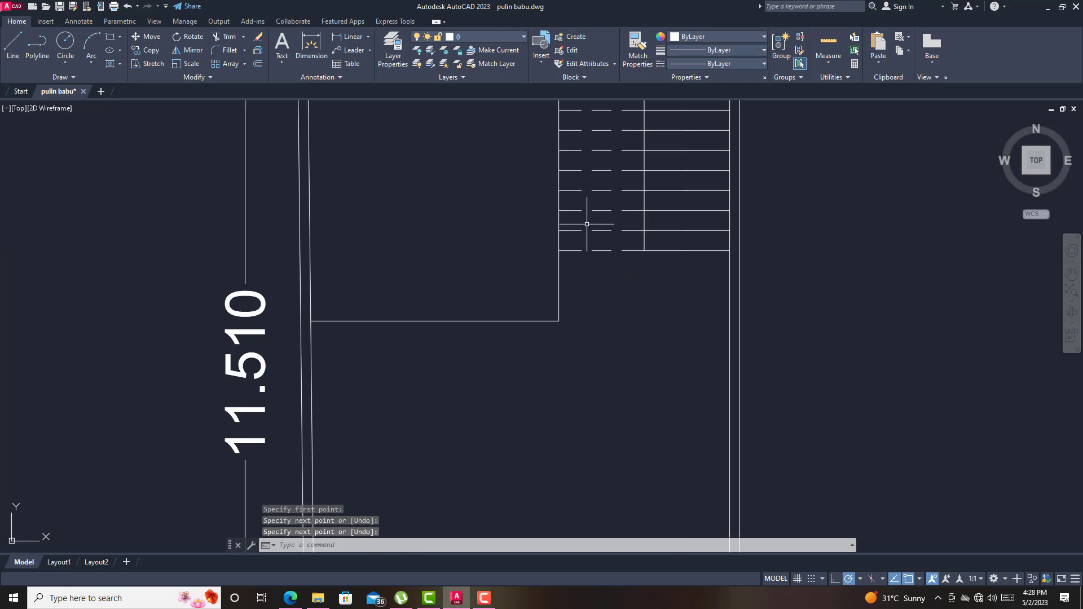
{"action": "left_click", "coordinate": [559, 290]}
{"action": "left_click", "coordinate": [559, 321]}
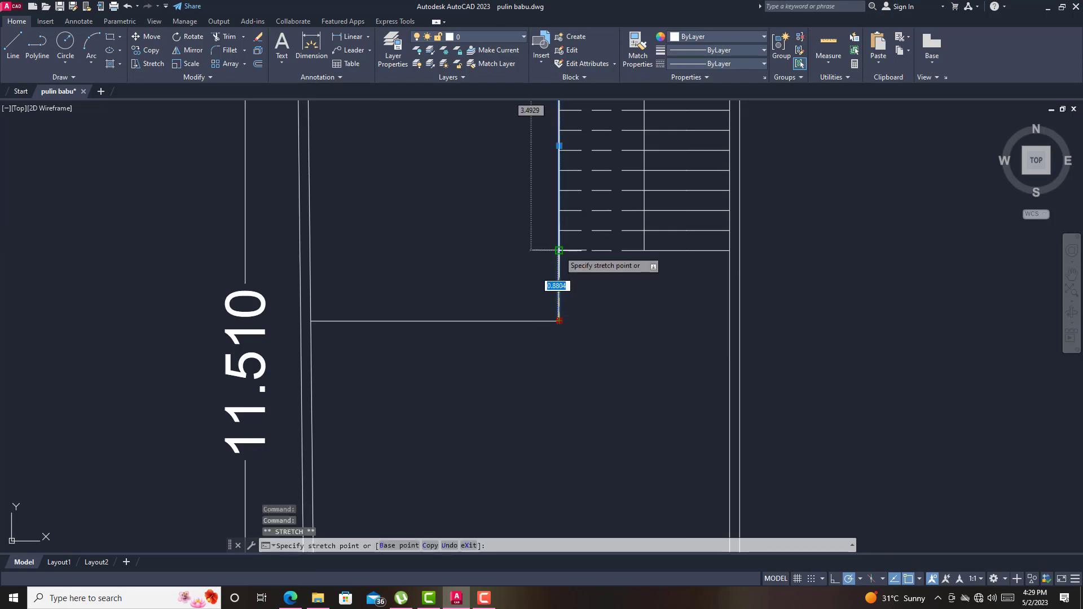
{"action": "left_click", "coordinate": [61, 9]}
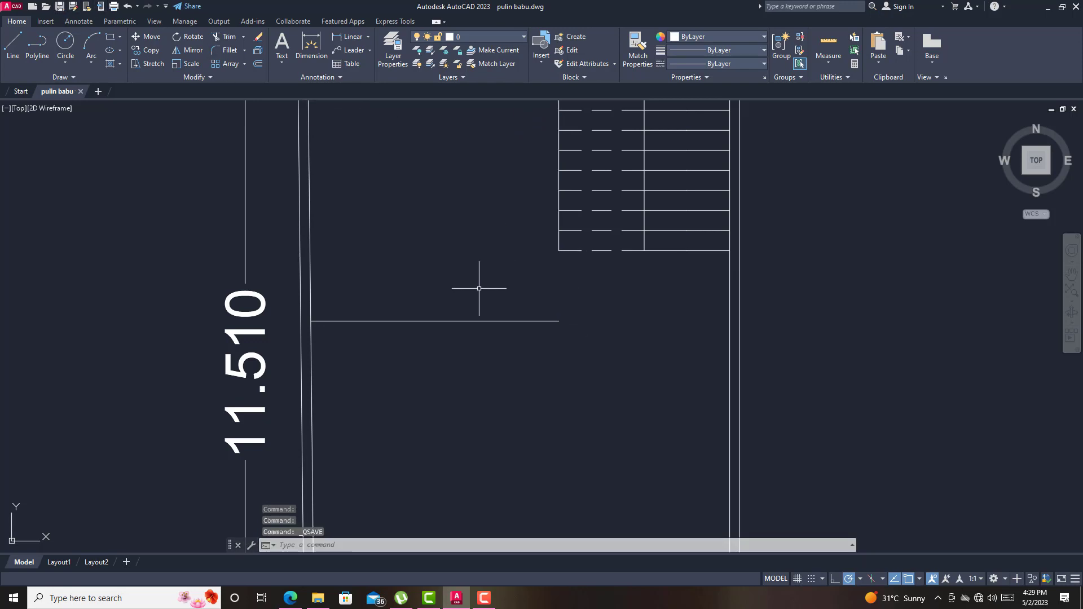
- Offset the horizontal partition line 0.125 downward to form a wall, and save the drawing
{"action": "left_click", "coordinate": [257, 63]}
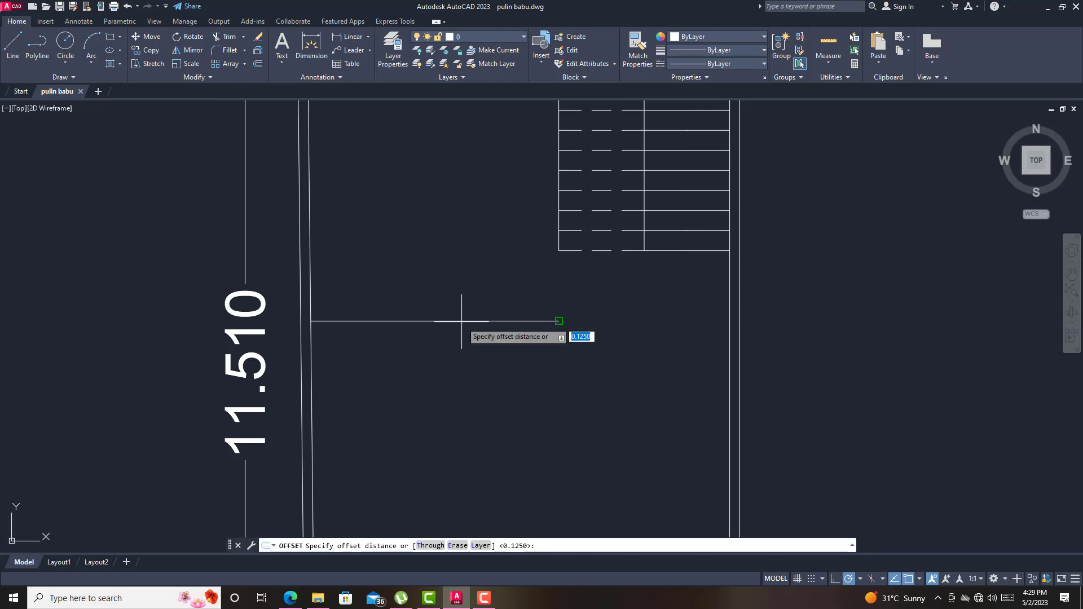
{"action": "key", "text": "Return"}
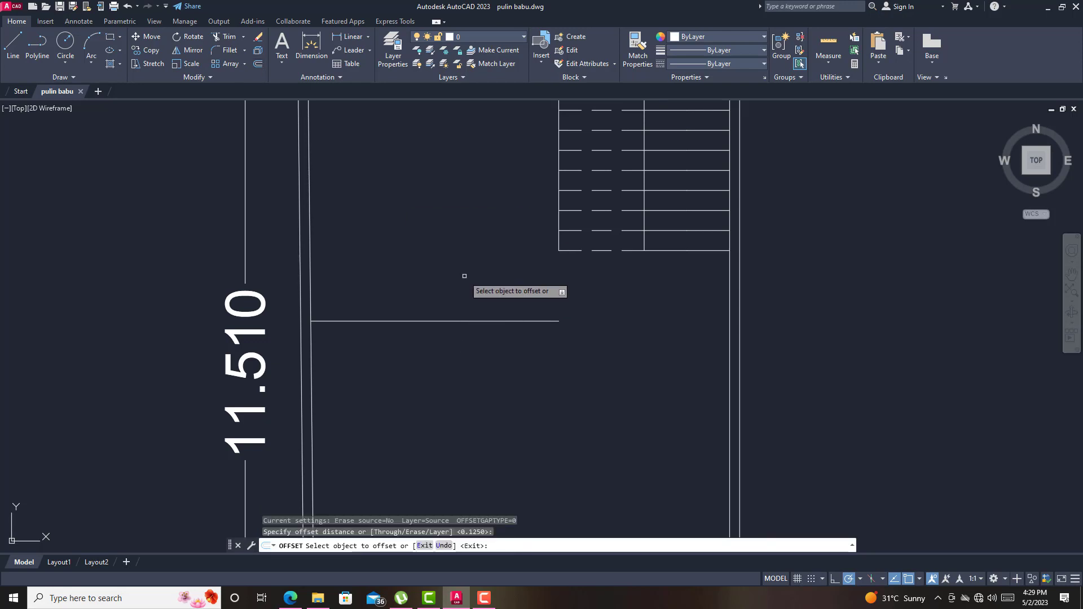
{"action": "left_click", "coordinate": [462, 322]}
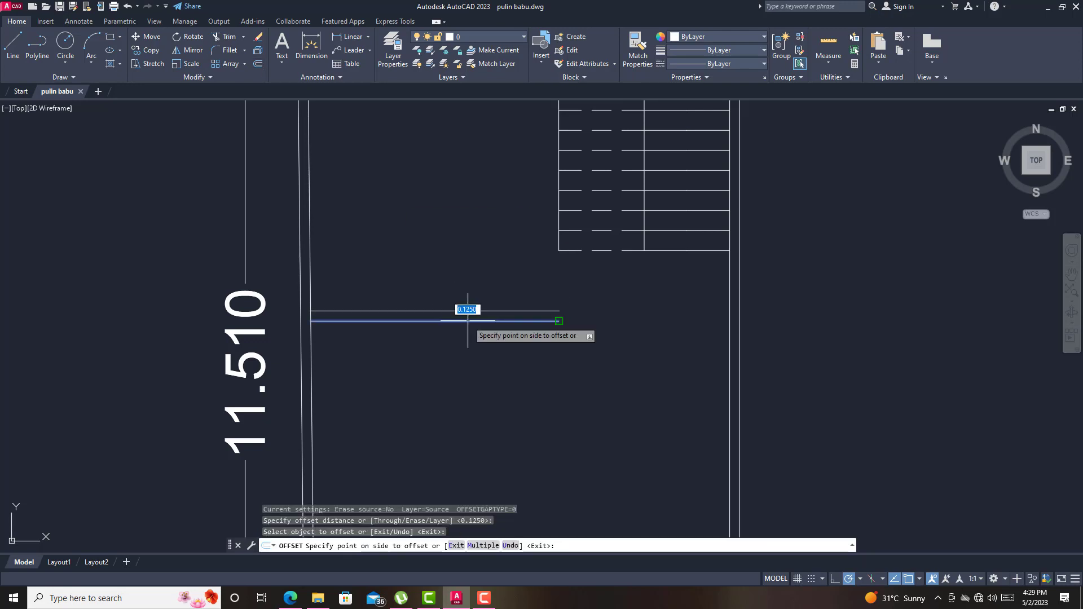
{"action": "left_click", "coordinate": [442, 426]}
{"action": "scroll", "coordinate": [499, 278], "scroll_direction": "down", "scroll_amount": 5}
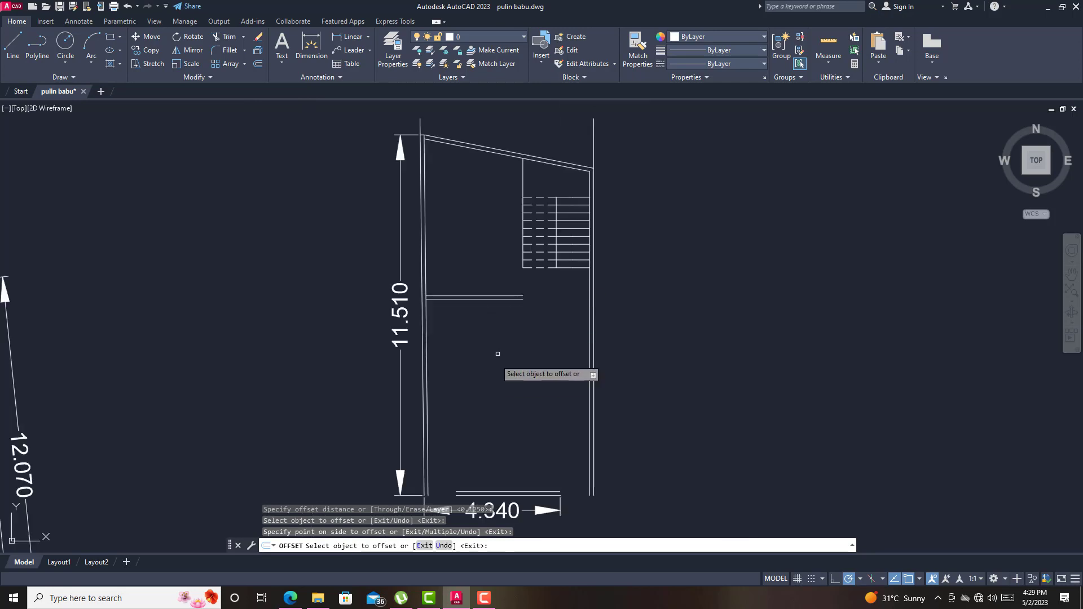
{"action": "scroll", "coordinate": [519, 316], "scroll_direction": "down", "scroll_amount": 2}
{"action": "scroll", "coordinate": [555, 189], "scroll_direction": "up", "scroll_amount": 4}
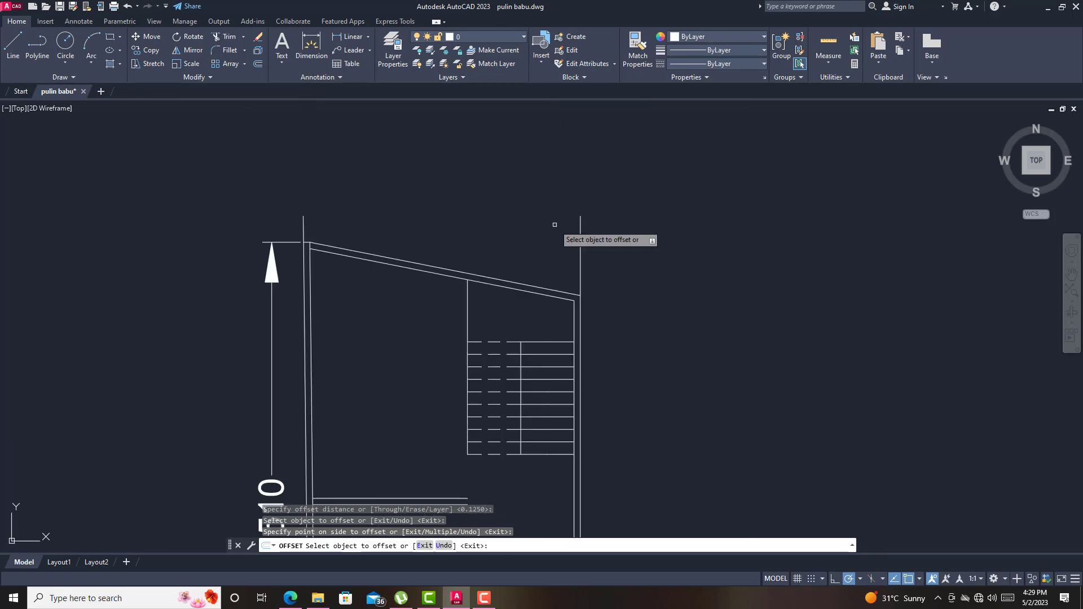
{"action": "left_click", "coordinate": [59, 7]}
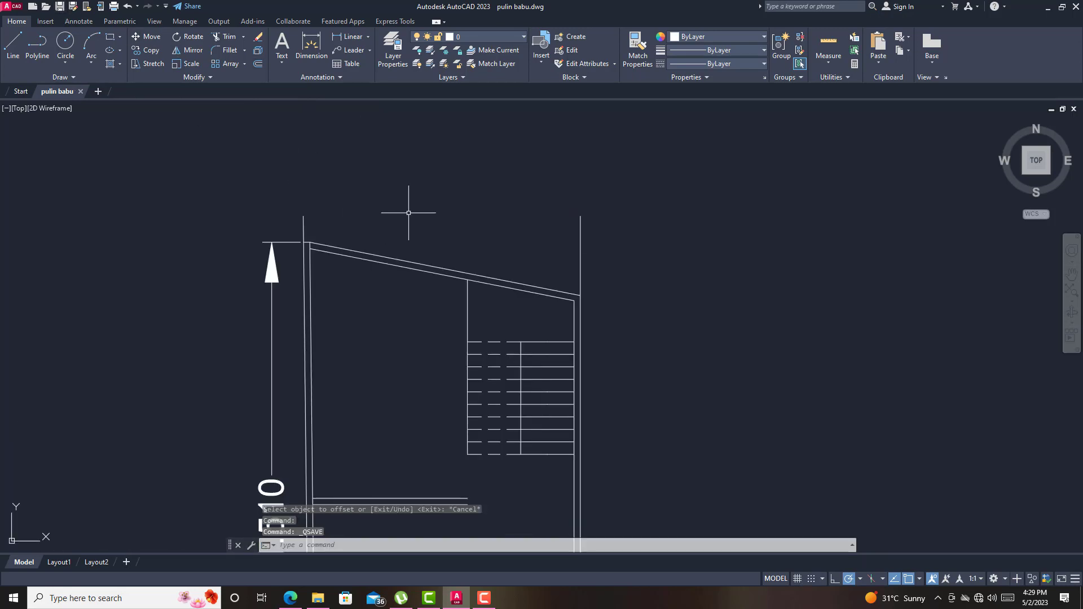
- Offset the lower line of the partition wall 3.353 downward to place the next partition line
{"action": "scroll", "coordinate": [406, 217], "scroll_direction": "down", "scroll_amount": 3}
{"action": "scroll", "coordinate": [390, 356], "scroll_direction": "up", "scroll_amount": 3}
{"action": "scroll", "coordinate": [448, 303], "scroll_direction": "down", "scroll_amount": 2}
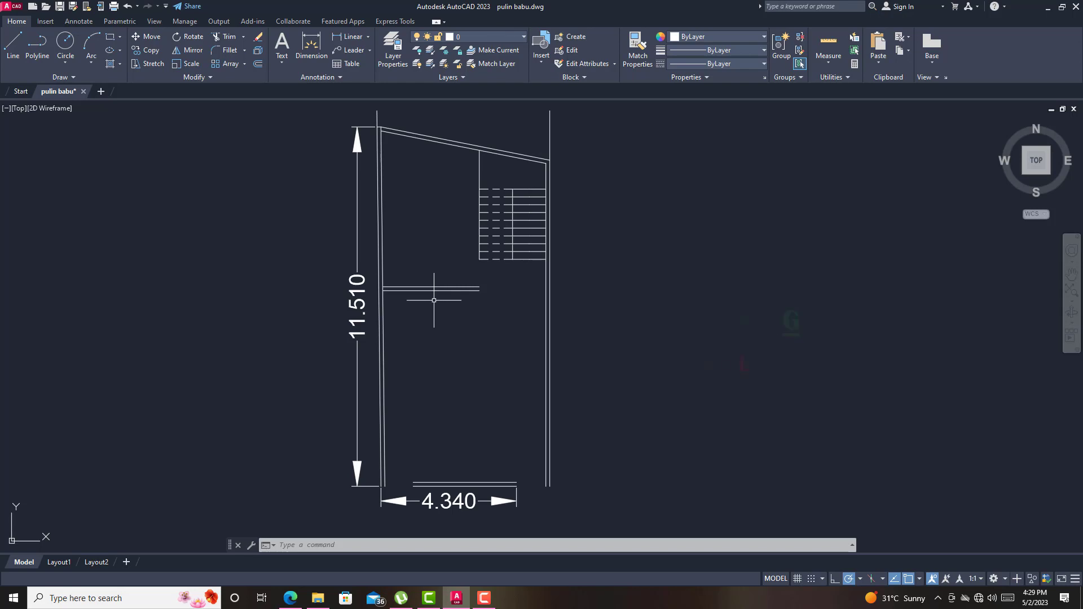
{"action": "left_click", "coordinate": [258, 64]}
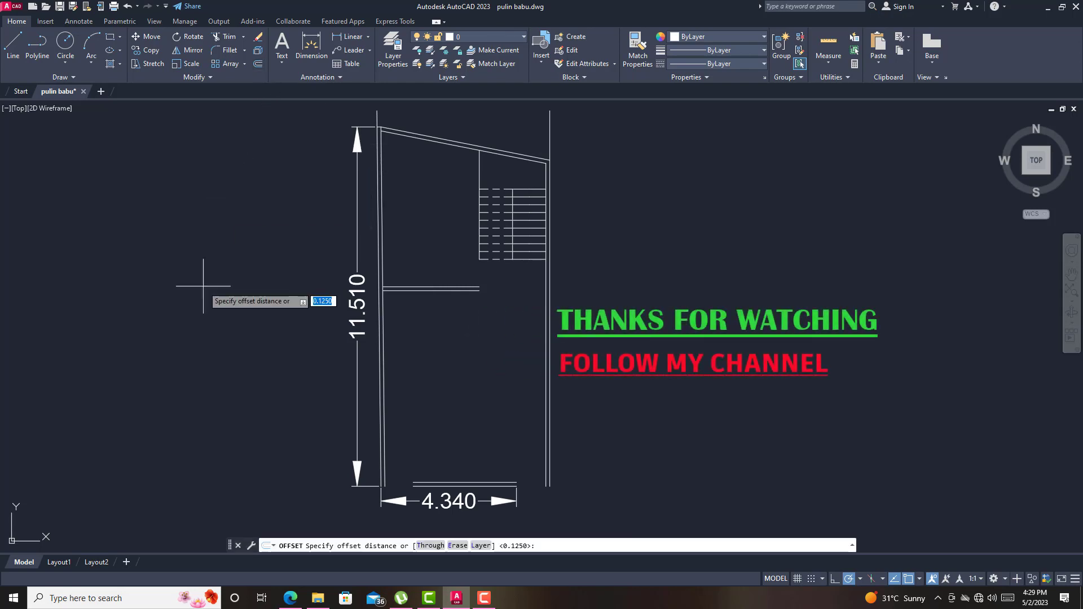
{"action": "type", "text": "3.353"}
{"action": "key", "text": "Return"}
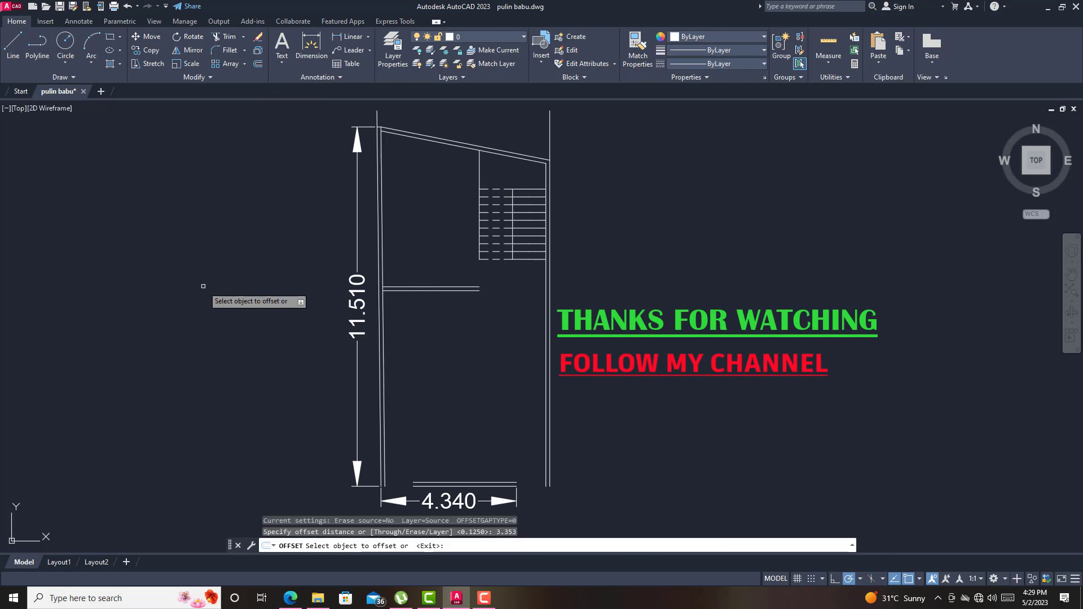
{"action": "left_click", "coordinate": [406, 290]}
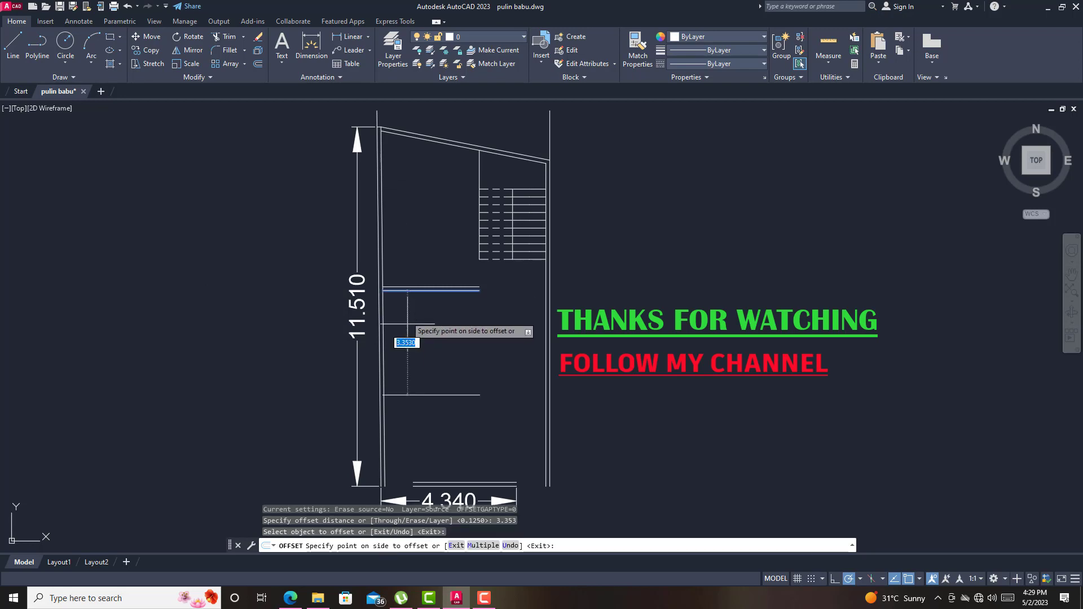
{"action": "left_click", "coordinate": [413, 402]}
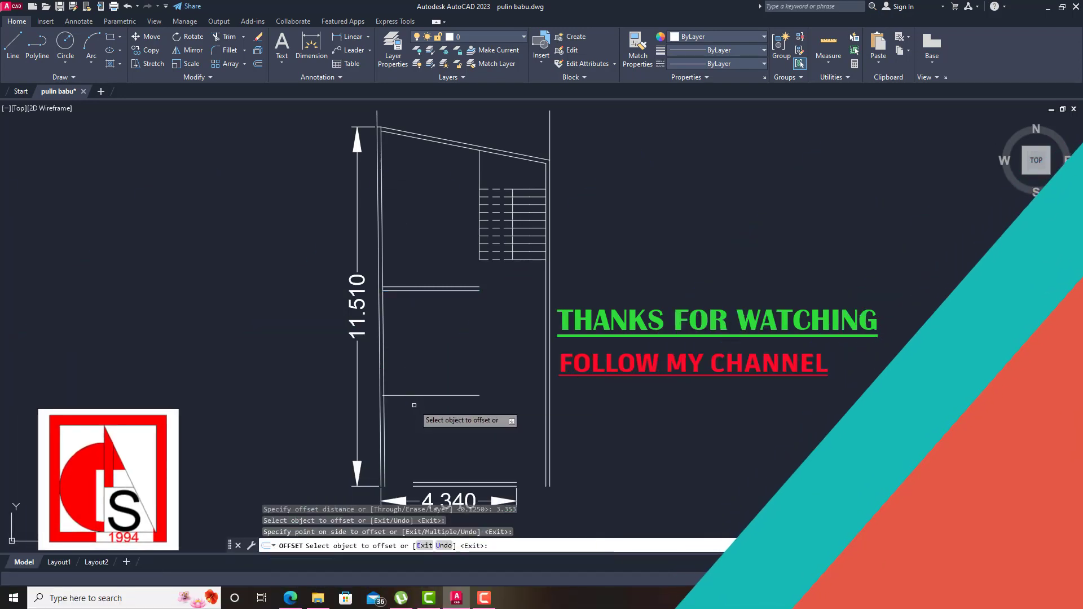
{"action": "key", "text": "Return"}
- Start another offset with a distance of 0.125 to give the new partition line its wall thickness
{"action": "key", "text": "Return"}
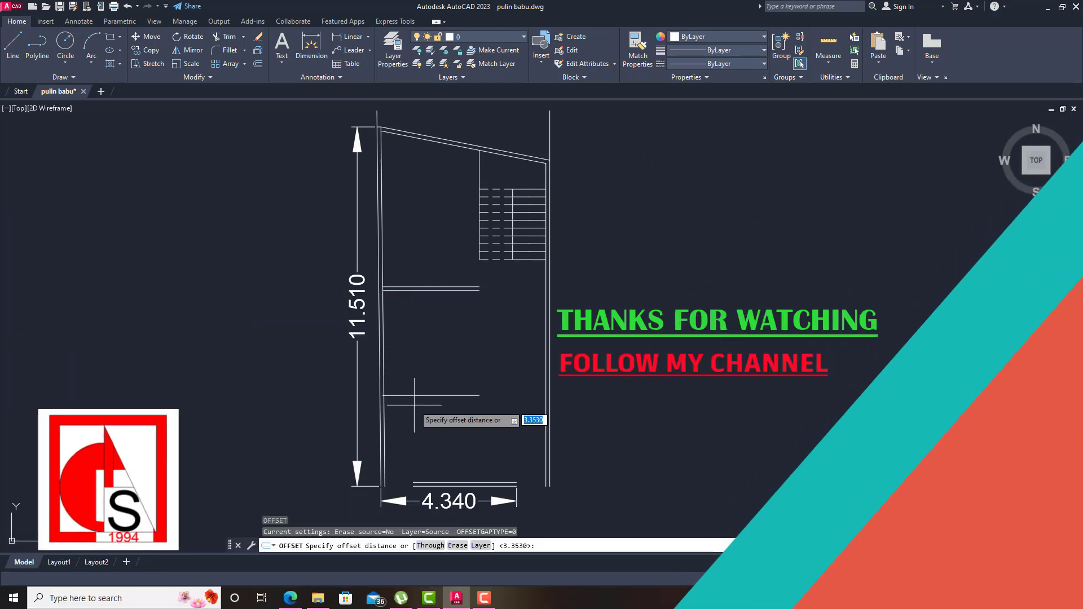
{"action": "type", "text": "0.125"}
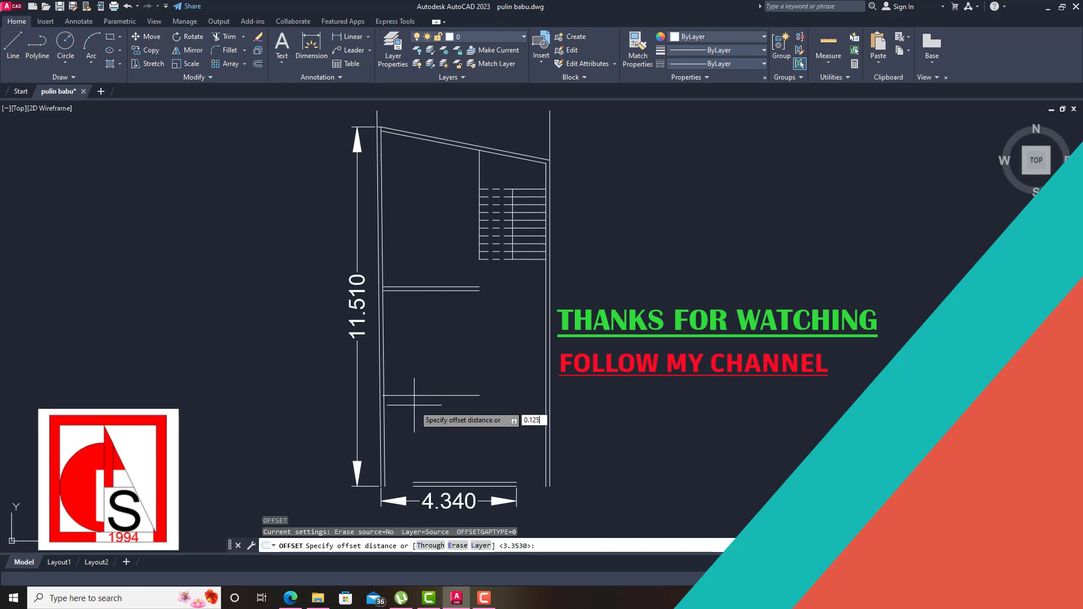